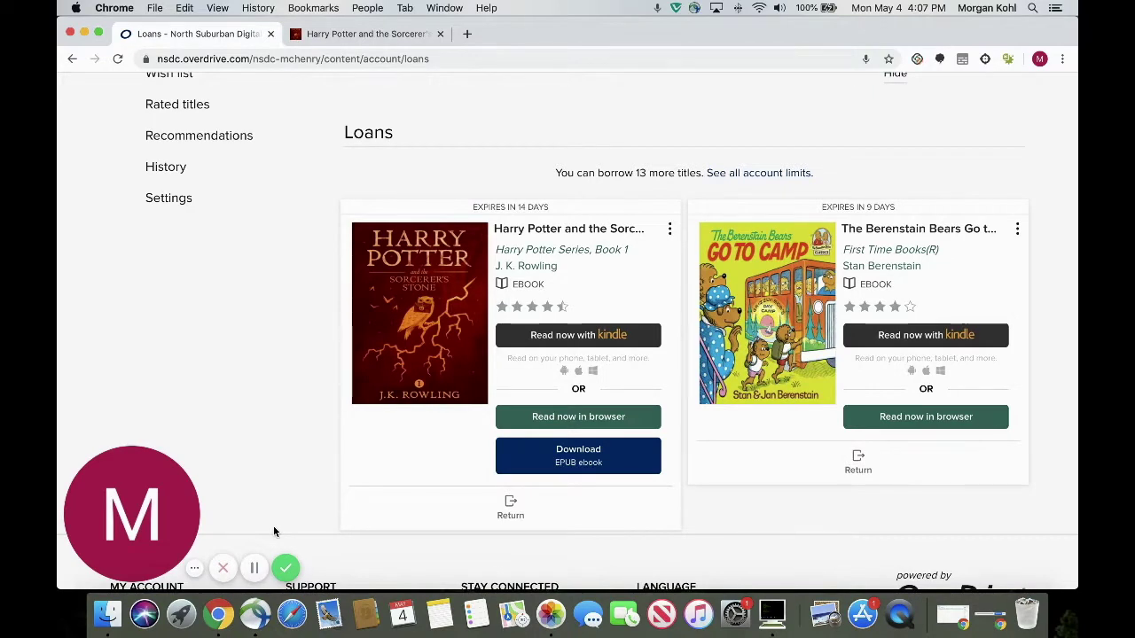
Step: Reload the OverDrive Loans page and open Harry Potter and the Sorcerer's Stone in the reader
scroll(497, 373, "up", 3)
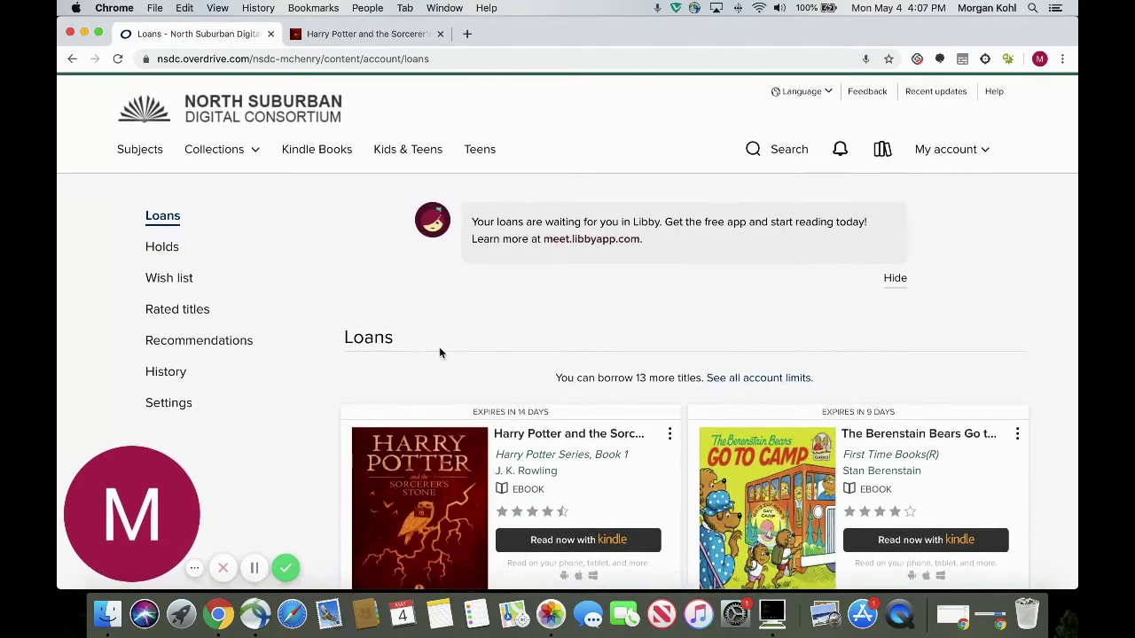
scroll(773, 258, "down", 1)
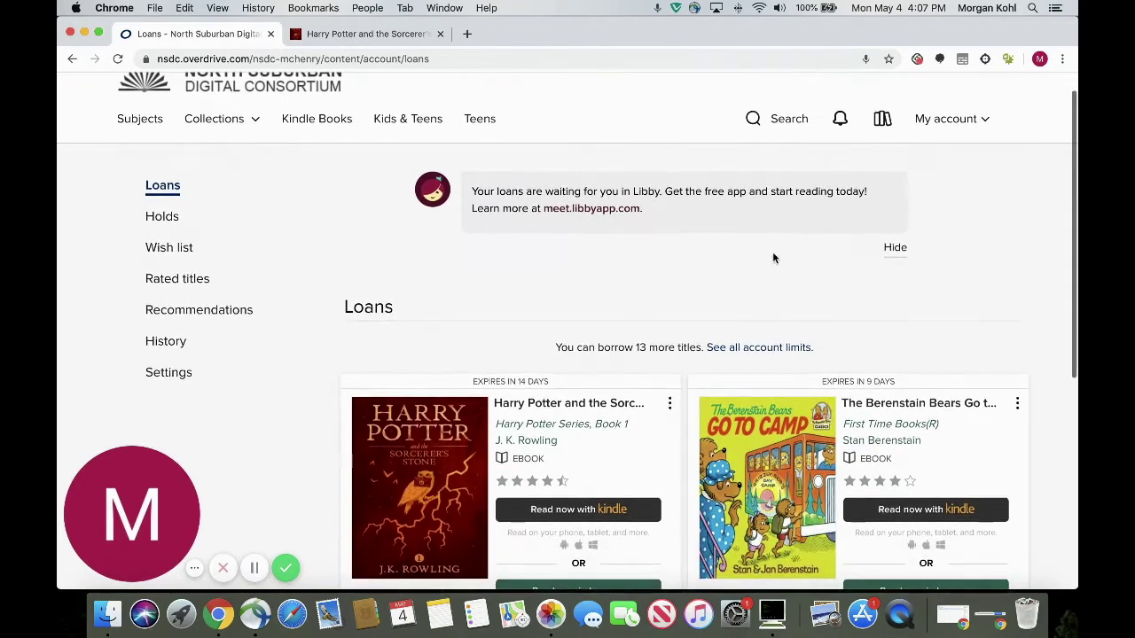
left_click(883, 126)
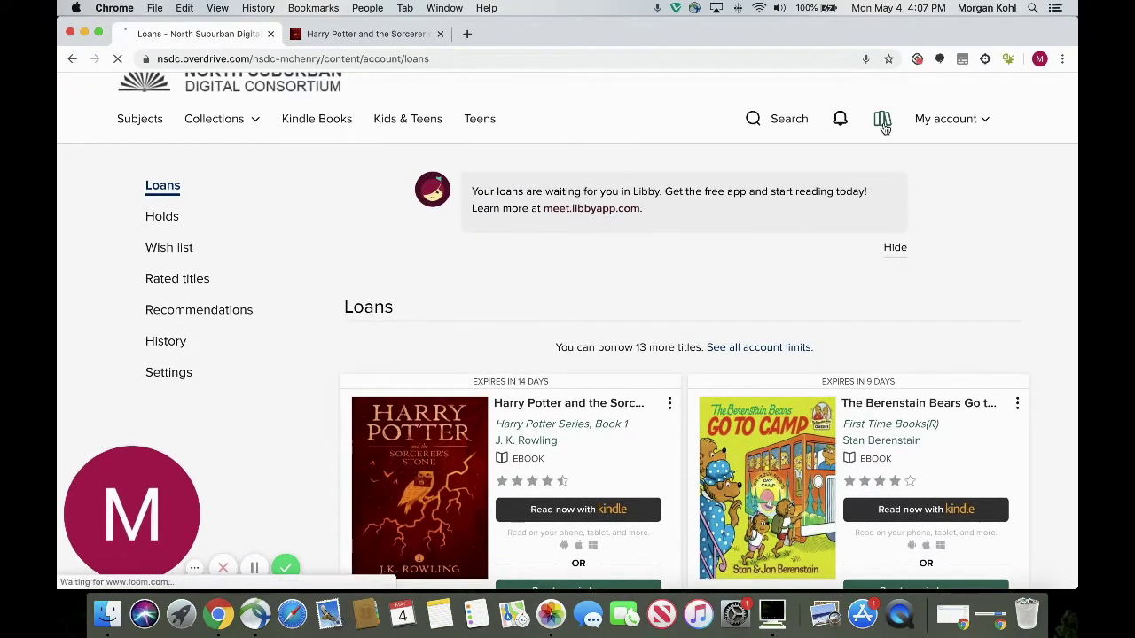
scroll(709, 293, "down", 3)
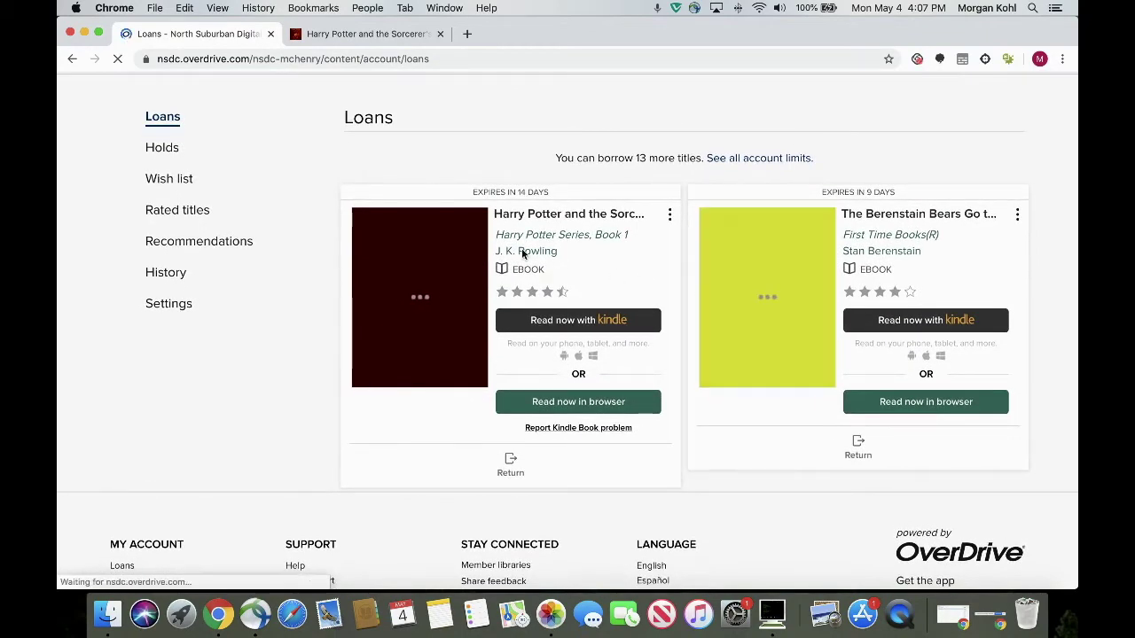
scroll(570, 317, "down", 2)
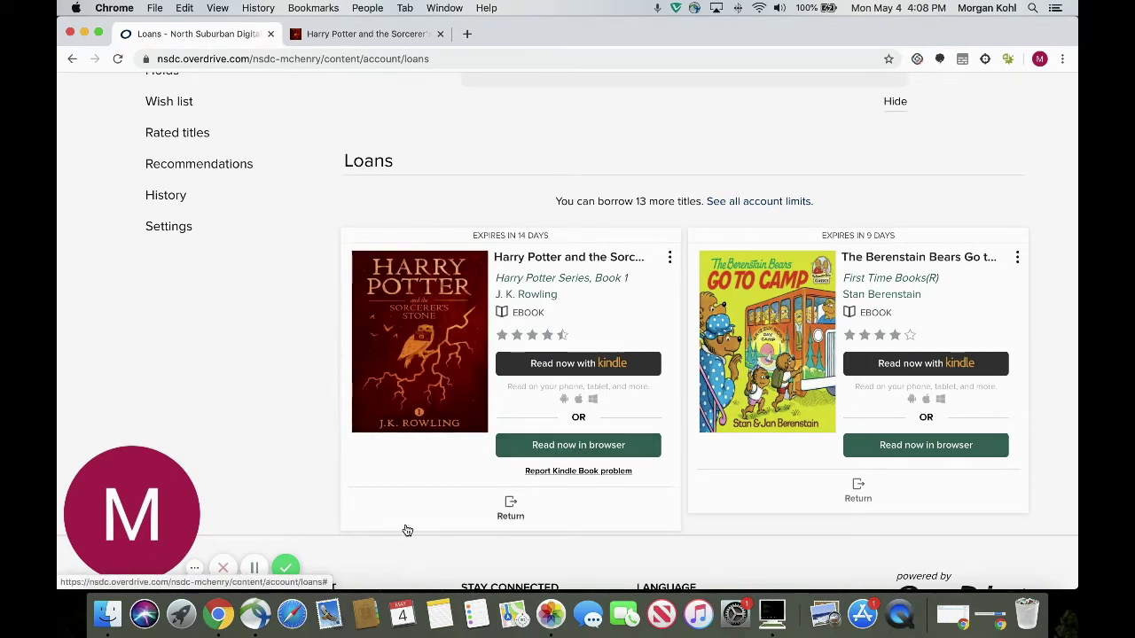
left_click(253, 568)
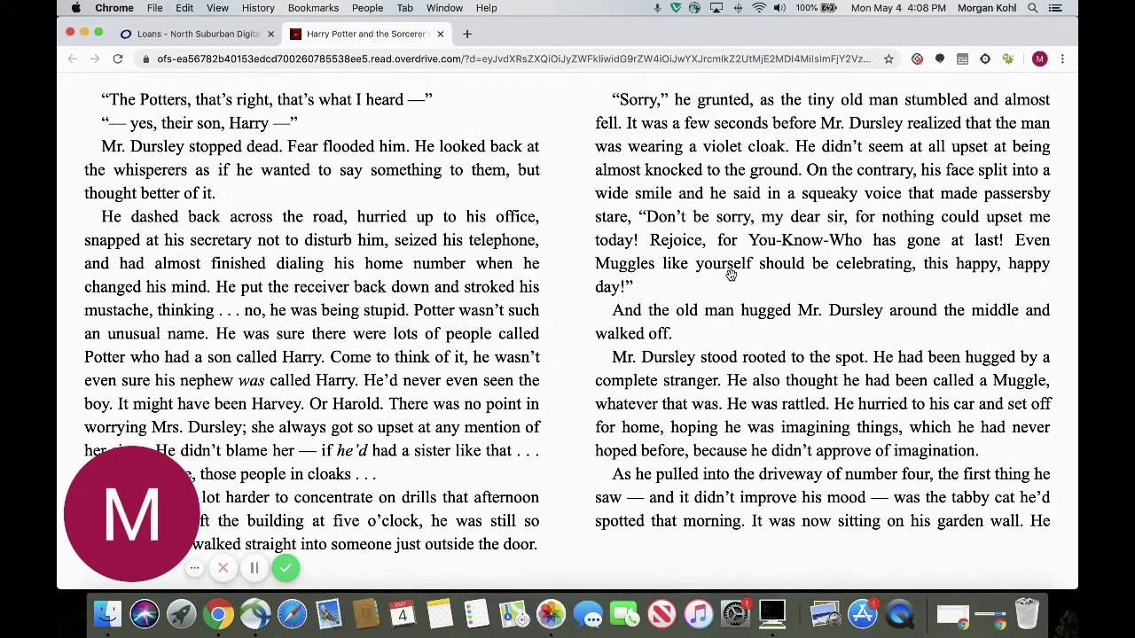
Step: Turn on Snap&Read for the Harry Potter page from the extension menu
left_click(985, 60)
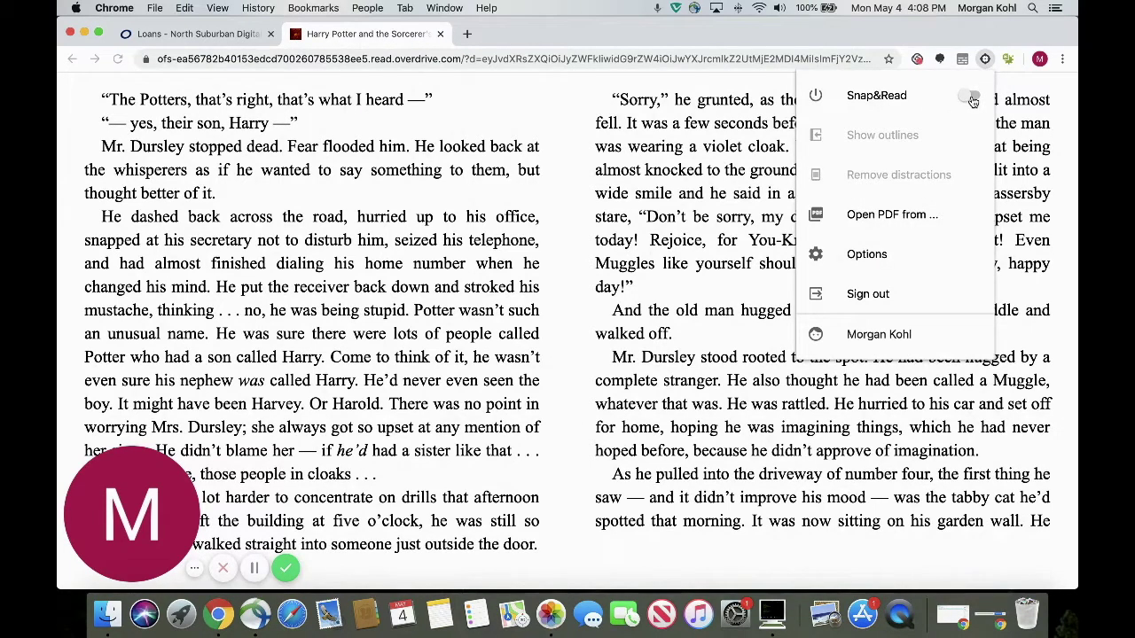
left_click(972, 99)
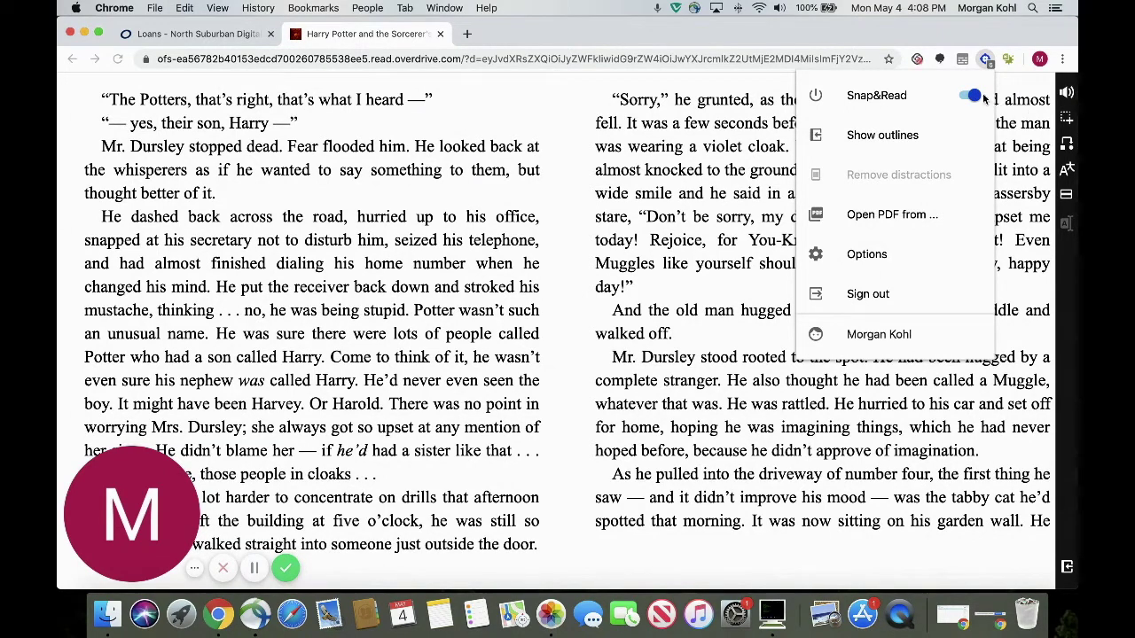
left_click(1067, 94)
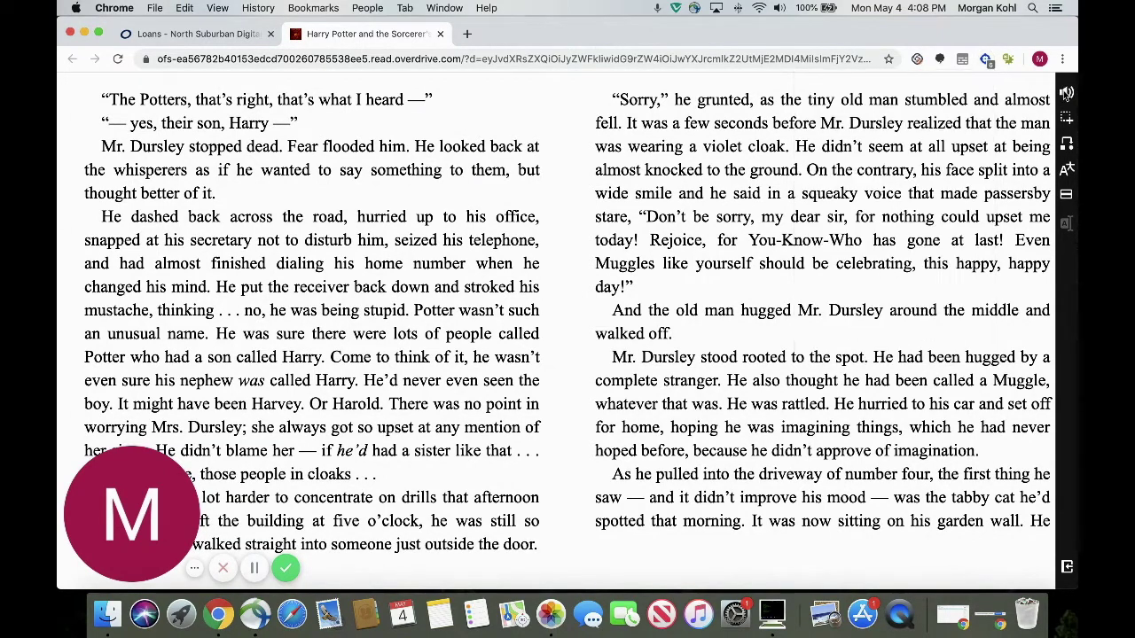
left_click(1067, 95)
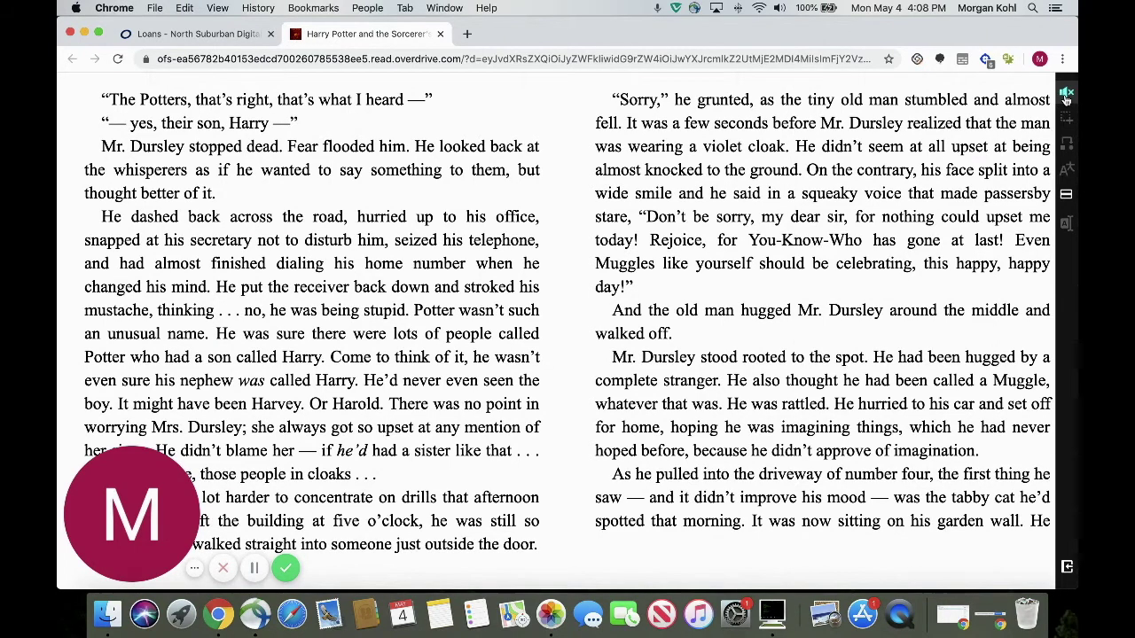
left_click(121, 147)
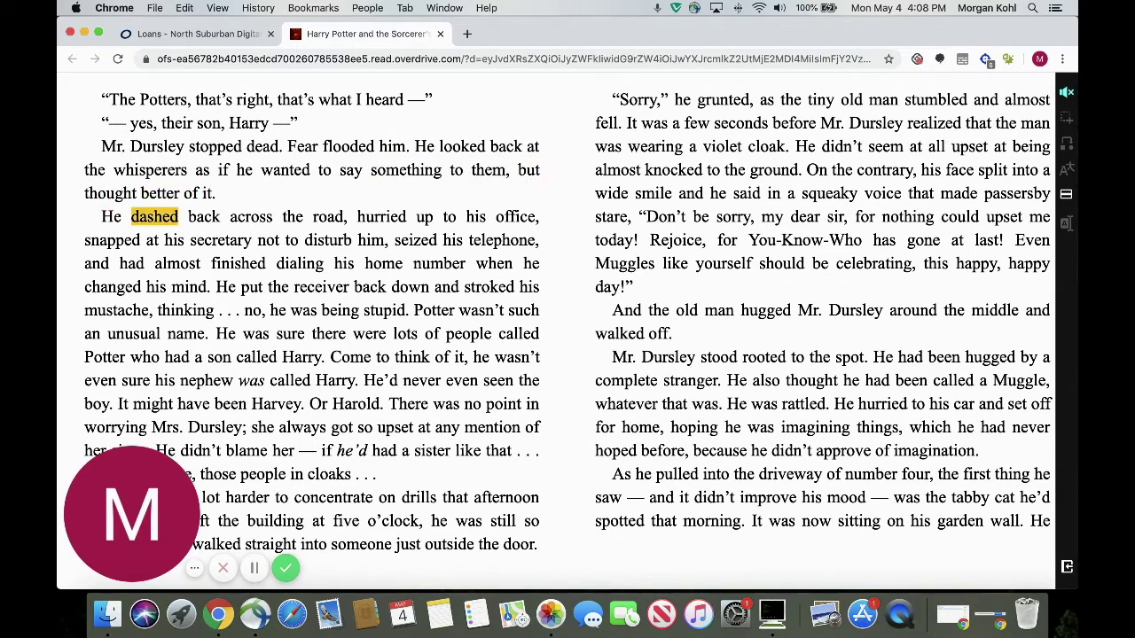
left_click(1066, 94)
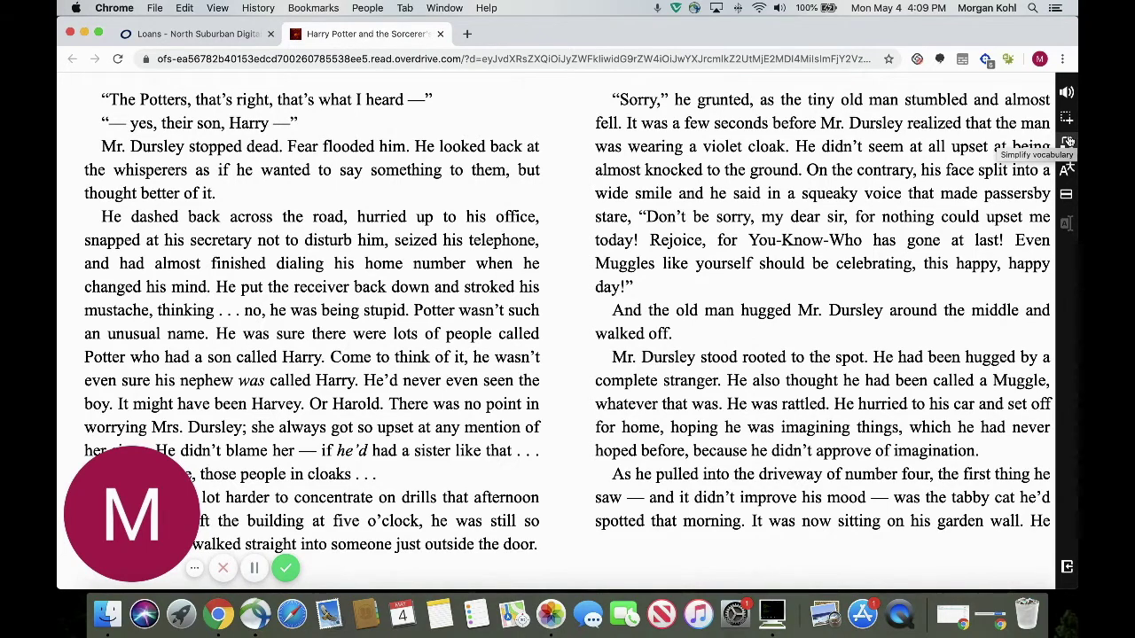
left_click(1068, 142)
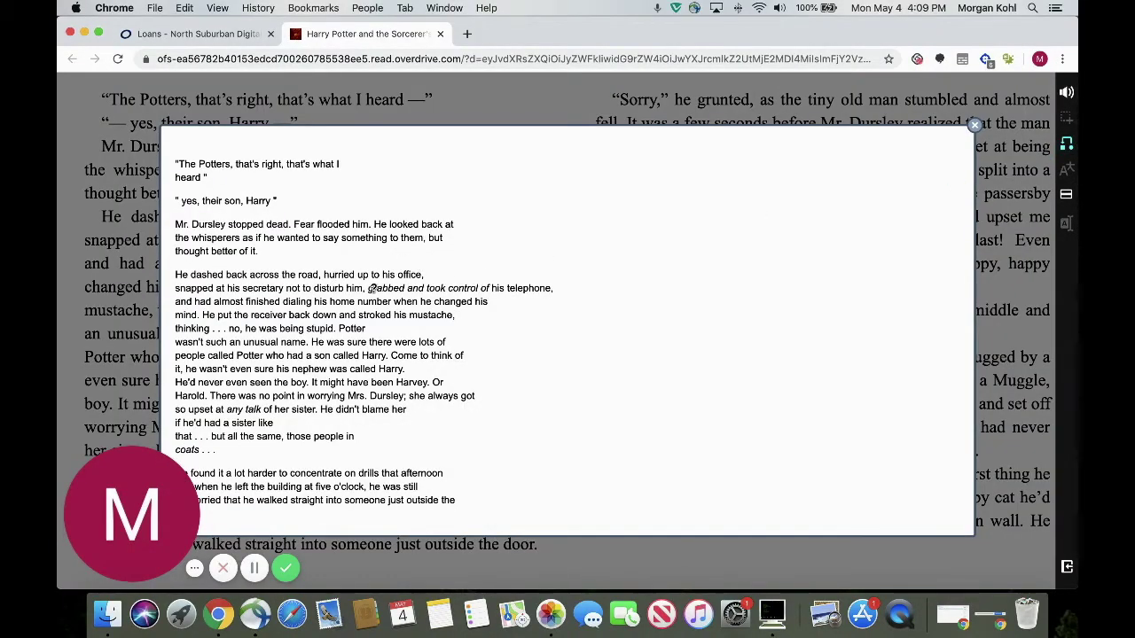
mouse_move(388, 289)
left_click(1066, 92)
left_click(274, 290)
left_click(1068, 93)
mouse_move(406, 289)
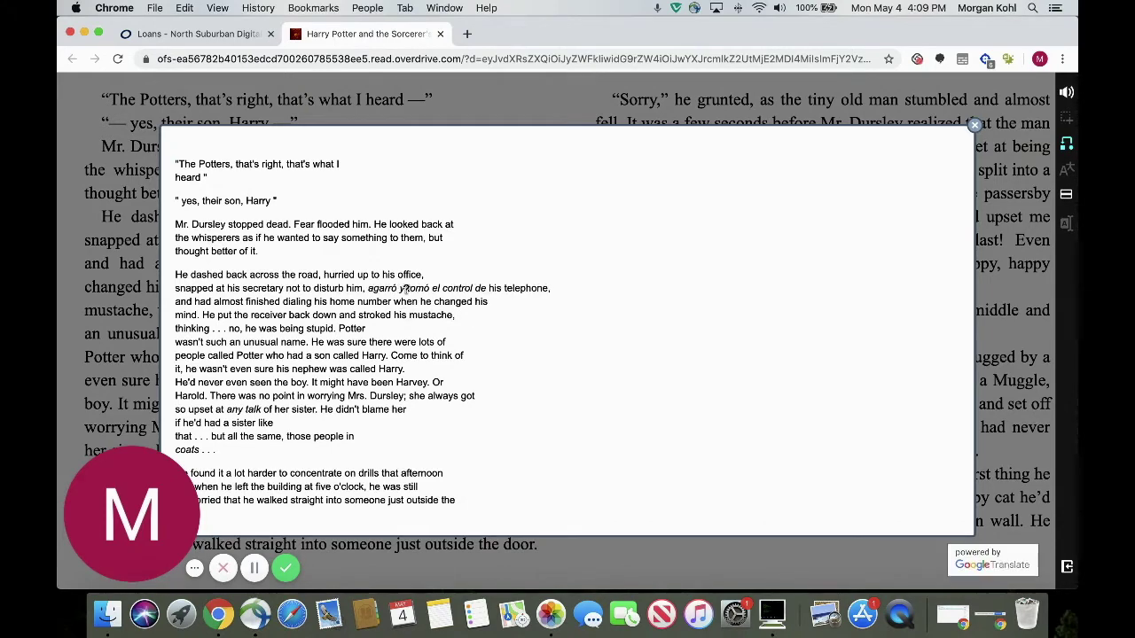
left_click(405, 289)
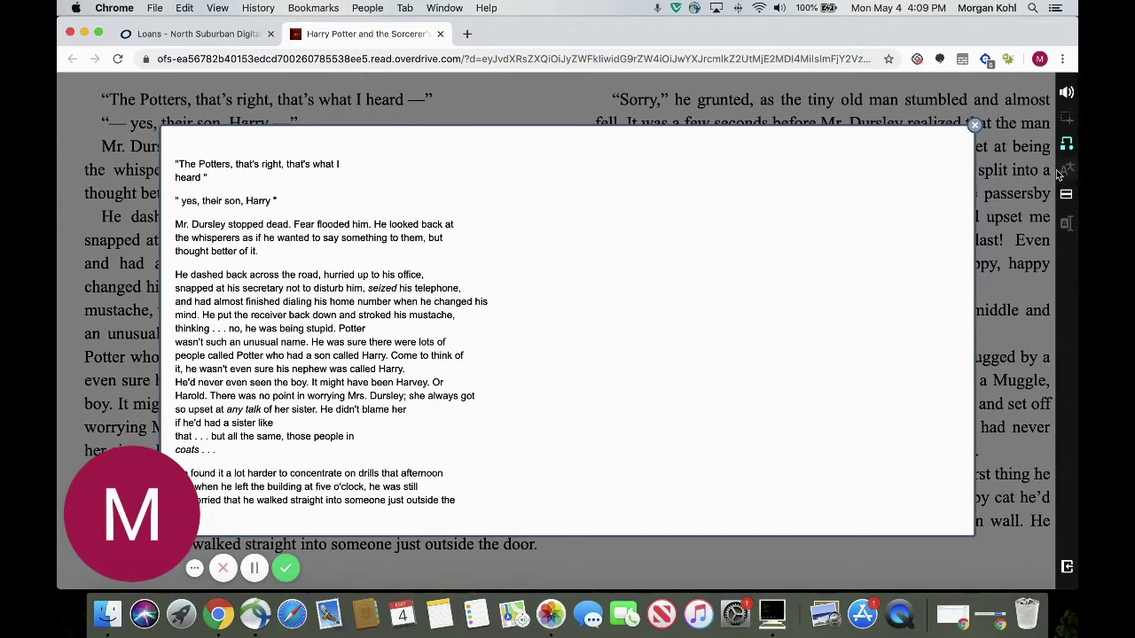
left_click(975, 130)
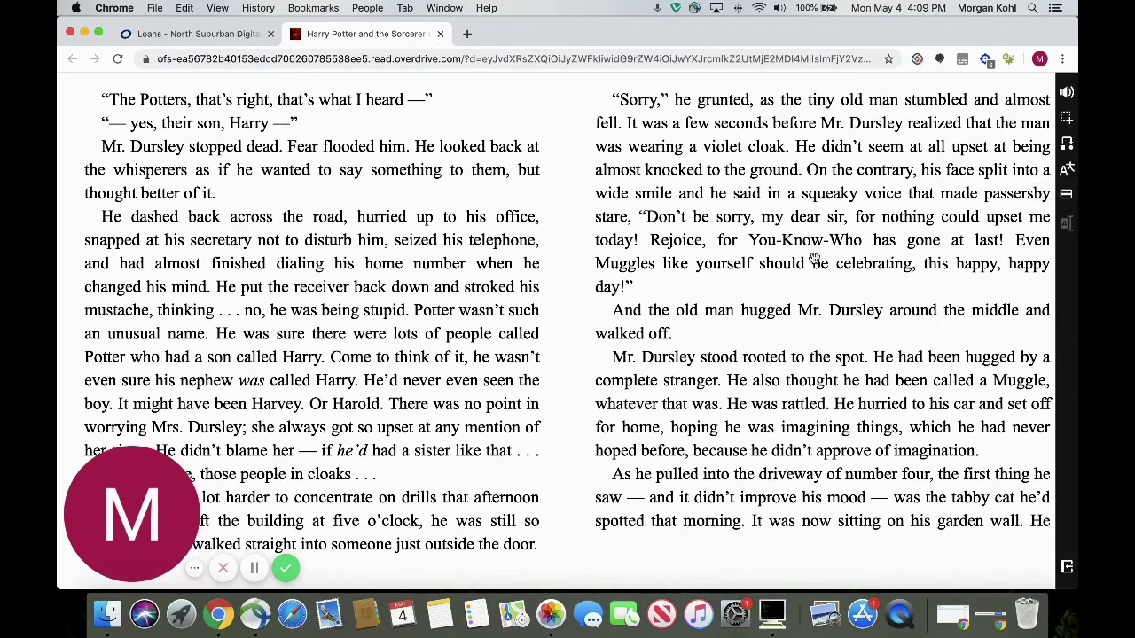
left_click(985, 58)
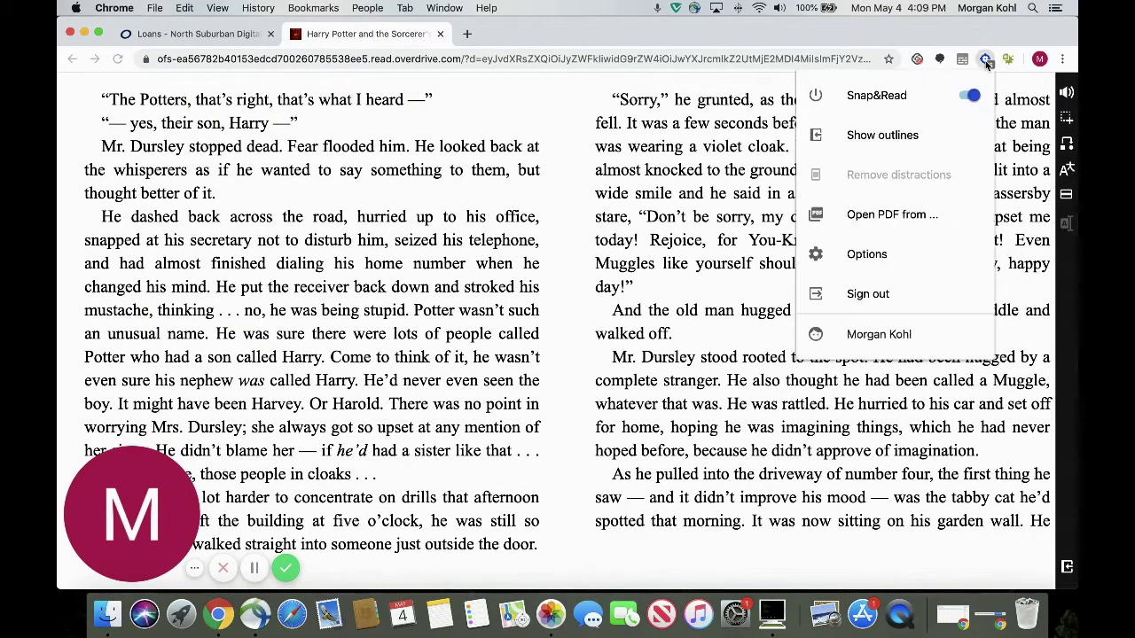
left_click(910, 243)
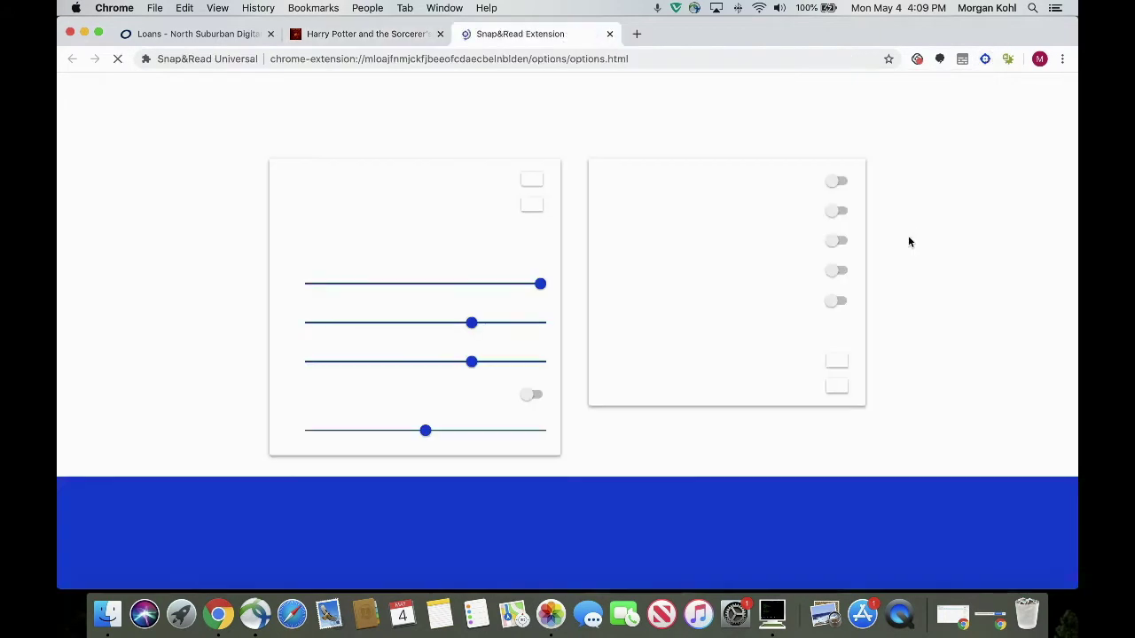
left_click(654, 302)
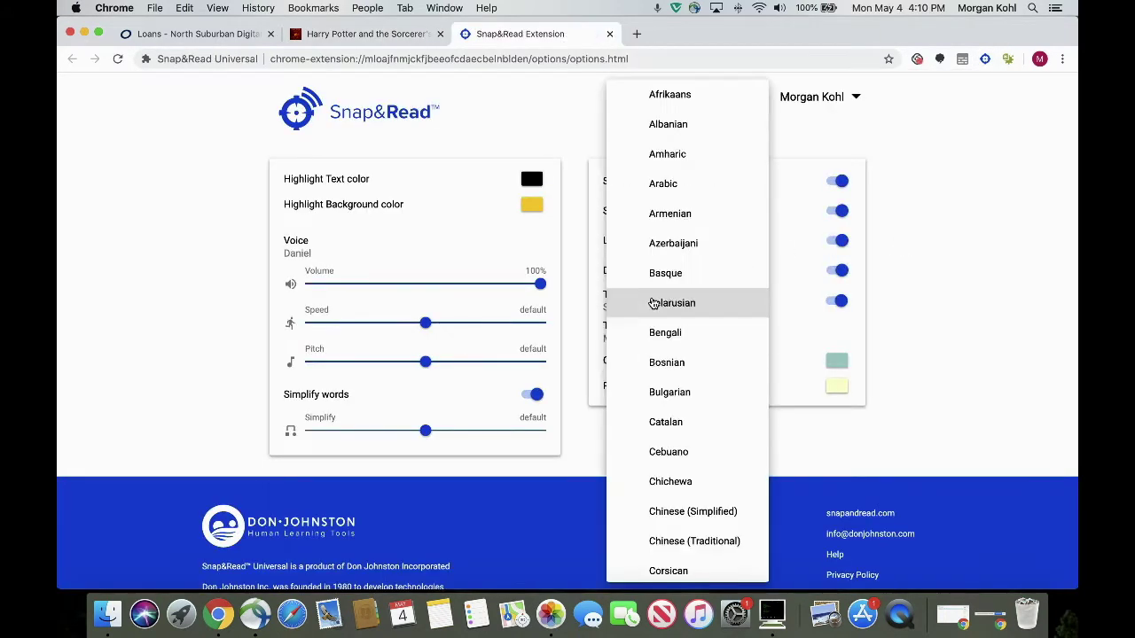
scroll(689, 352, "down", 5)
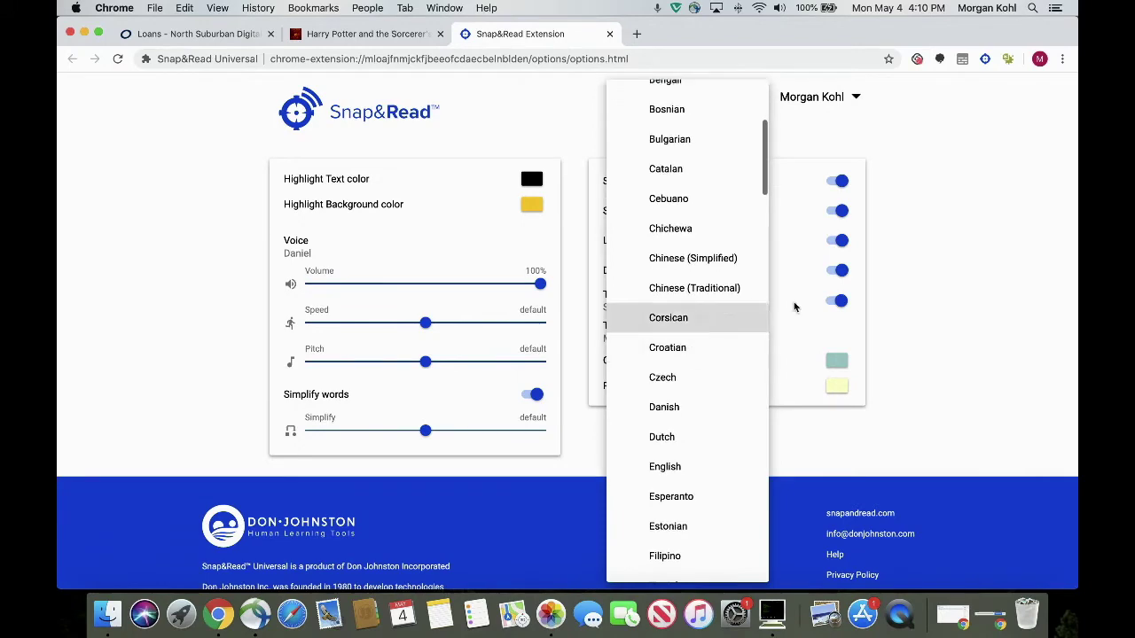
left_click(964, 255)
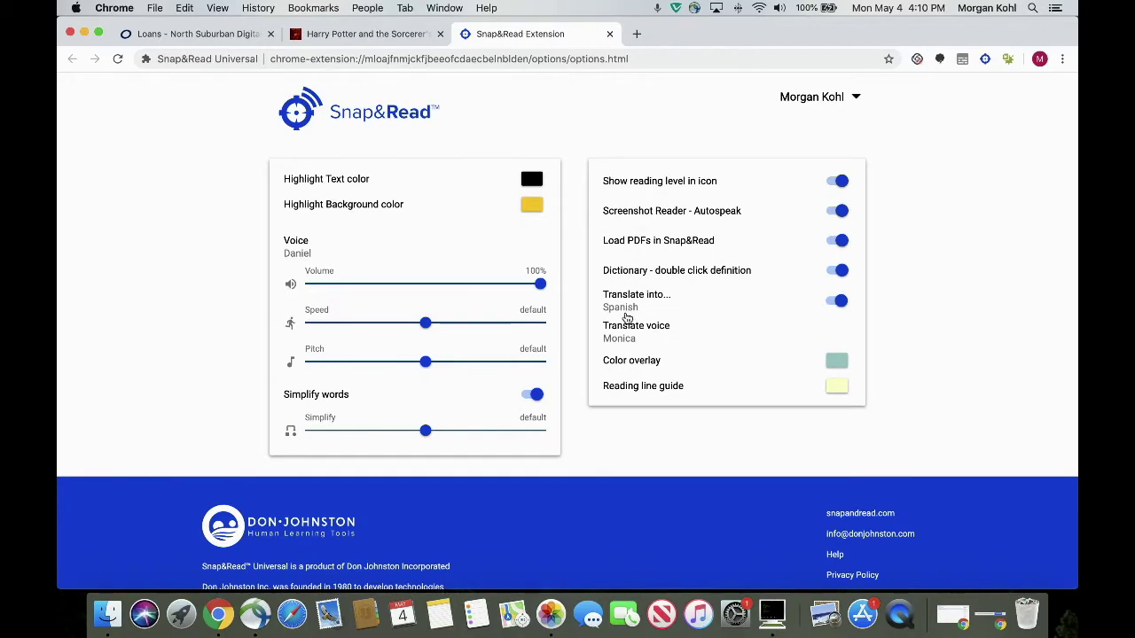
scroll(625, 323, "down", 1)
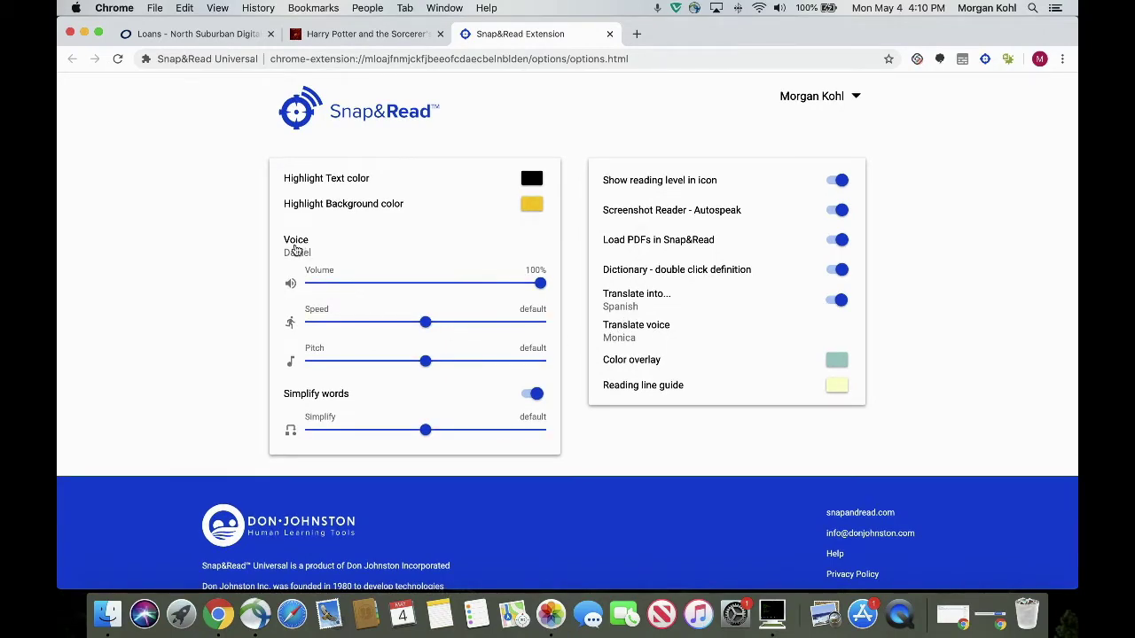
scroll(305, 257, "down", 1)
scroll(333, 321, "down", 1)
scroll(350, 333, "down", 1)
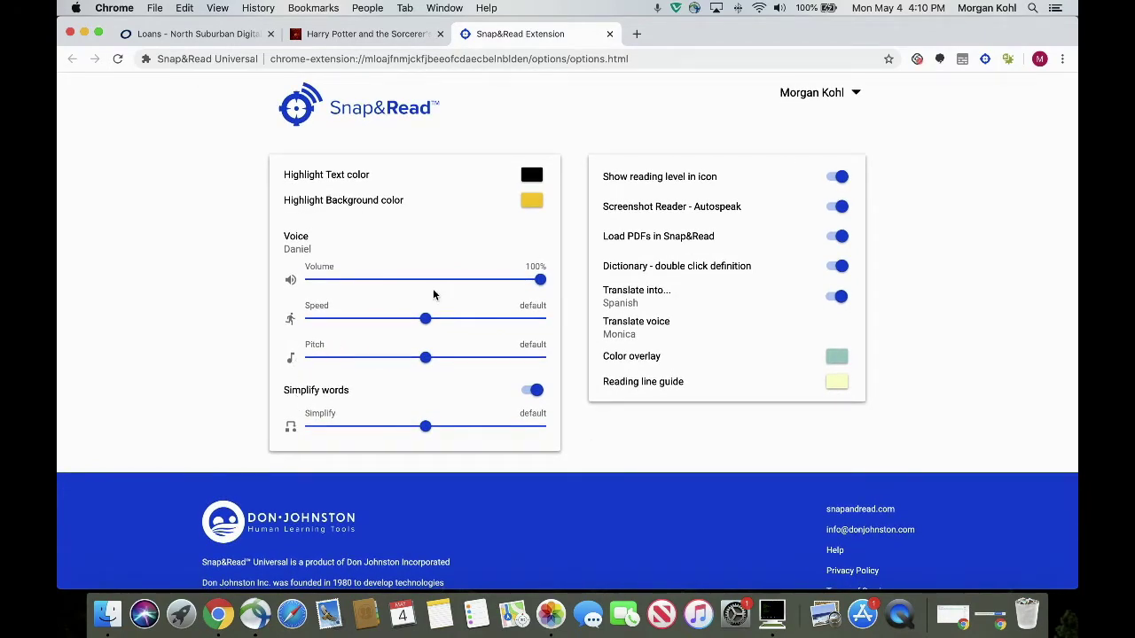
scroll(345, 341, "up", 1)
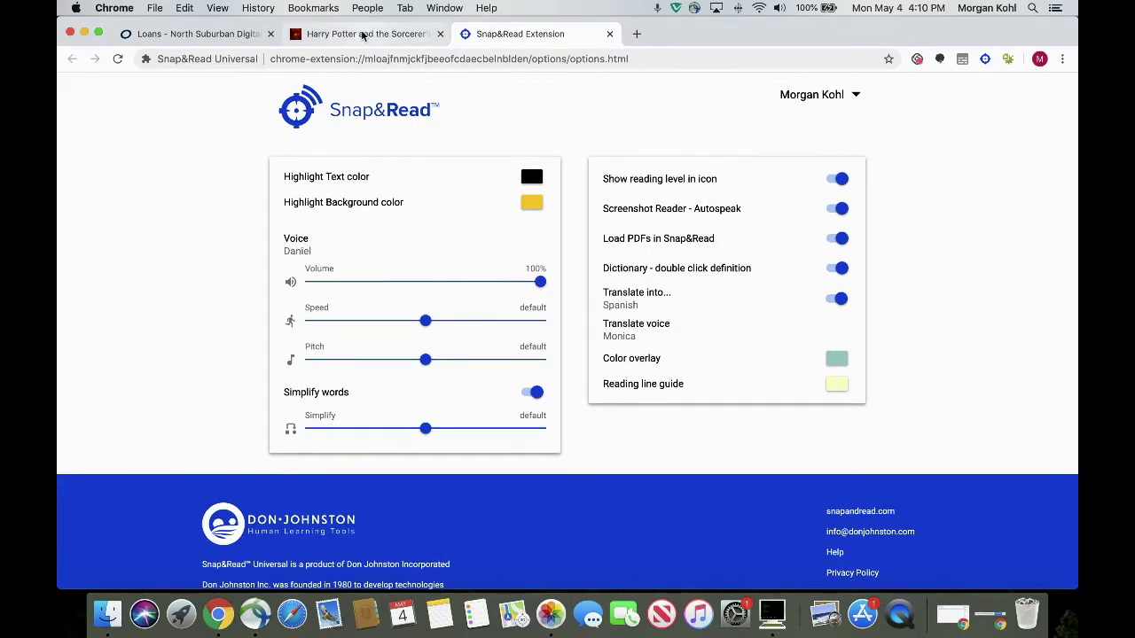
Step: Select the 'He dashed back across the road' paragraph and show its Spanish translation
left_click(363, 34)
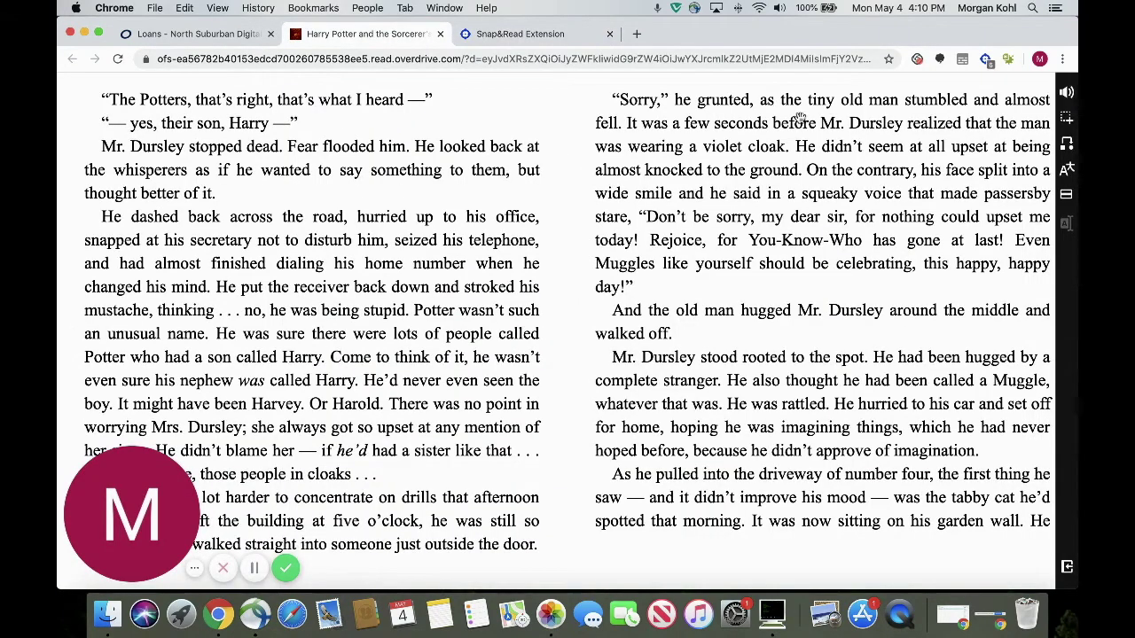
left_click(1066, 171)
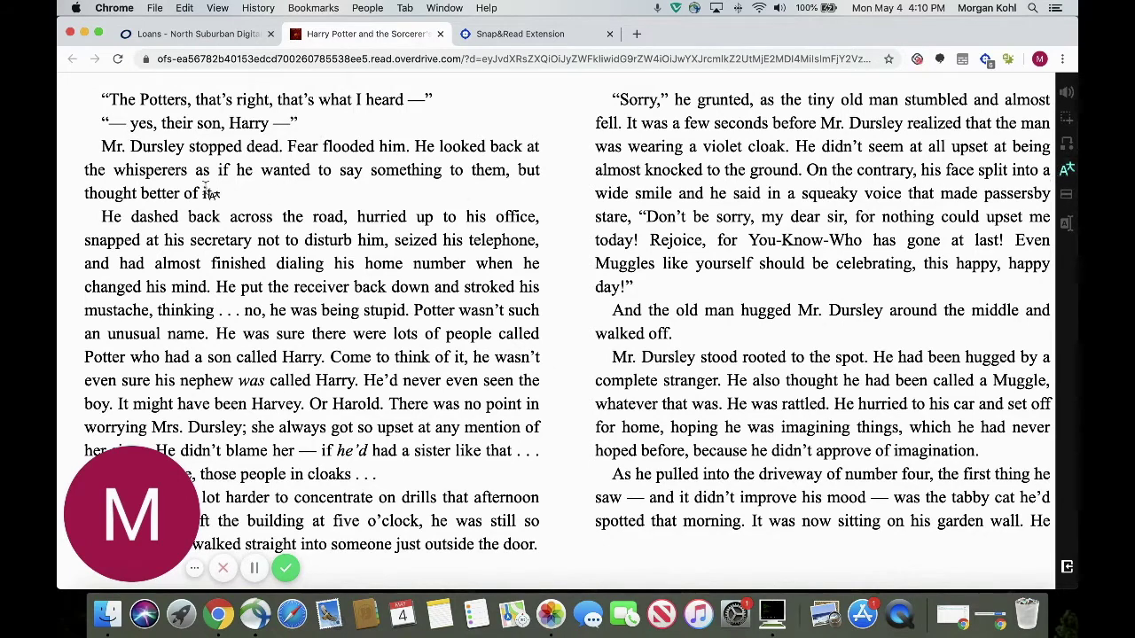
left_click_drag(102, 215, 494, 470)
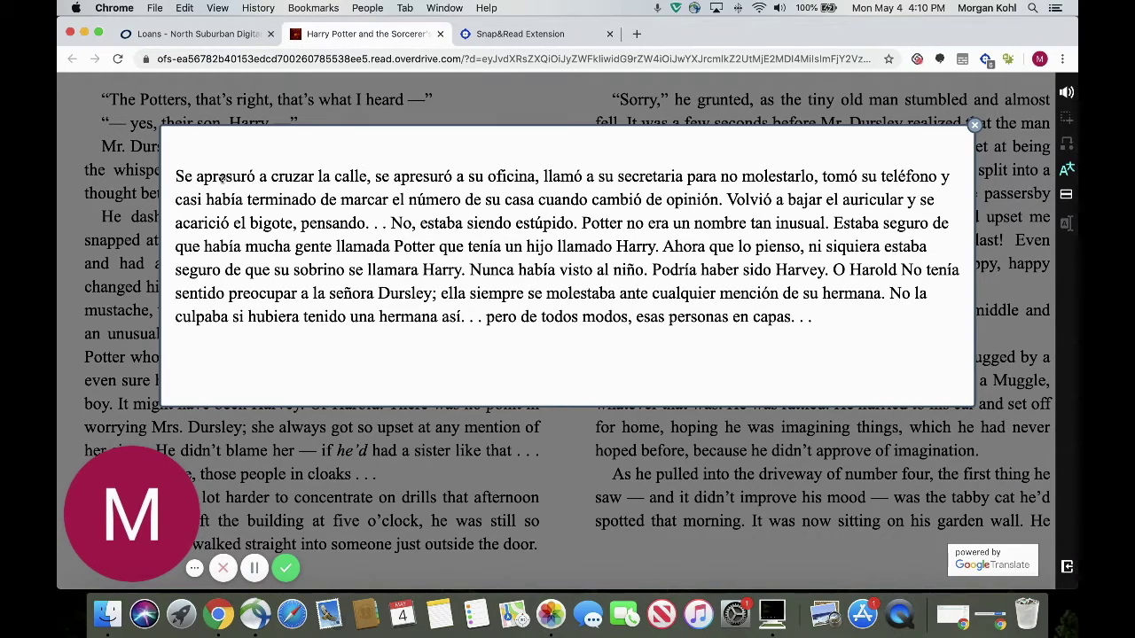
left_click(212, 175)
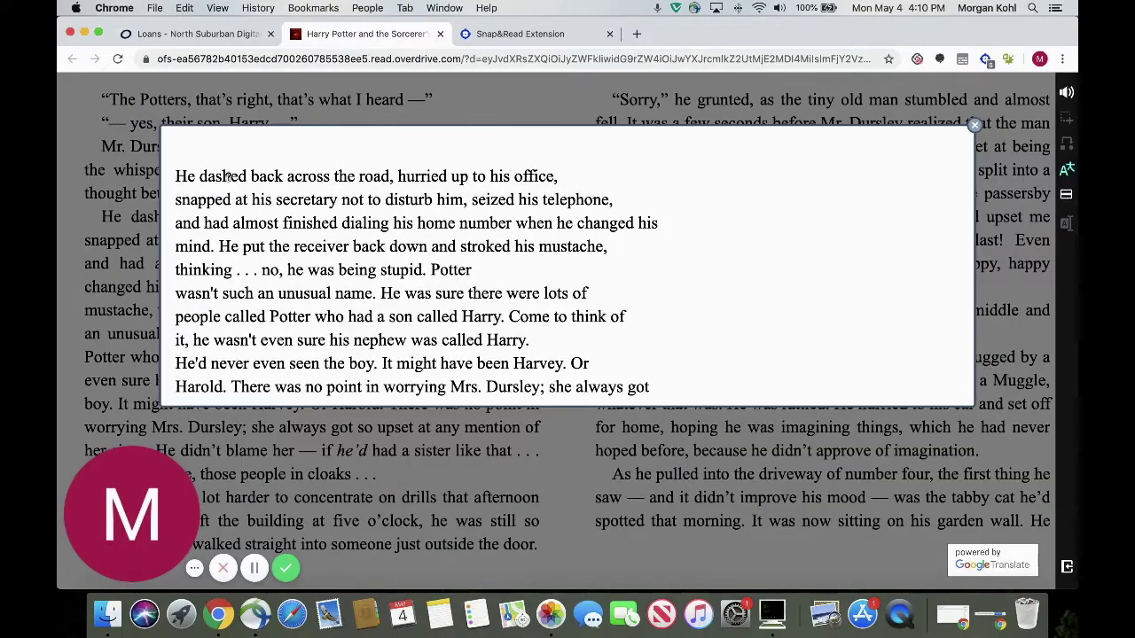
left_click(228, 176)
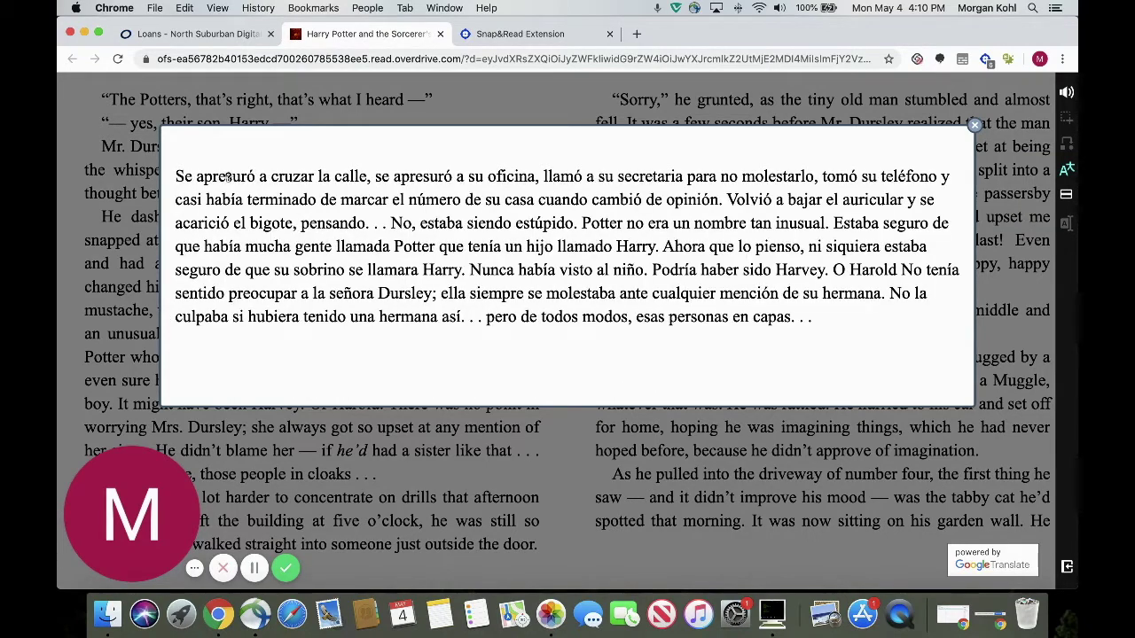
Step: Have the Spanish translation read aloud, then close it and return to the book
left_click(1065, 94)
left_click(246, 180)
left_click(975, 127)
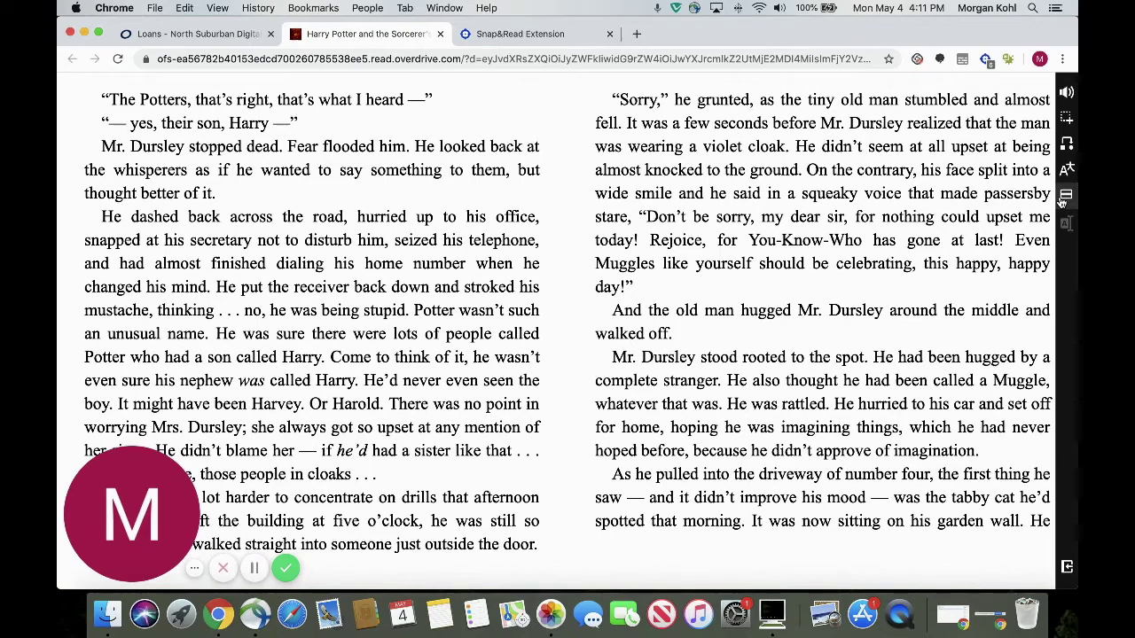
left_click(532, 33)
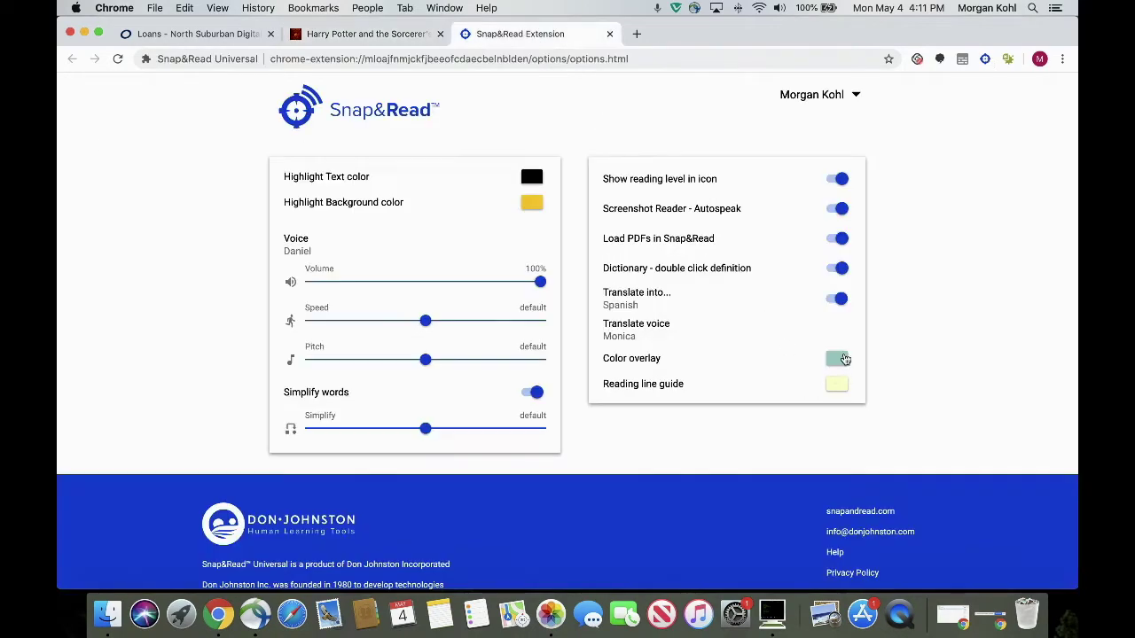
left_click(319, 35)
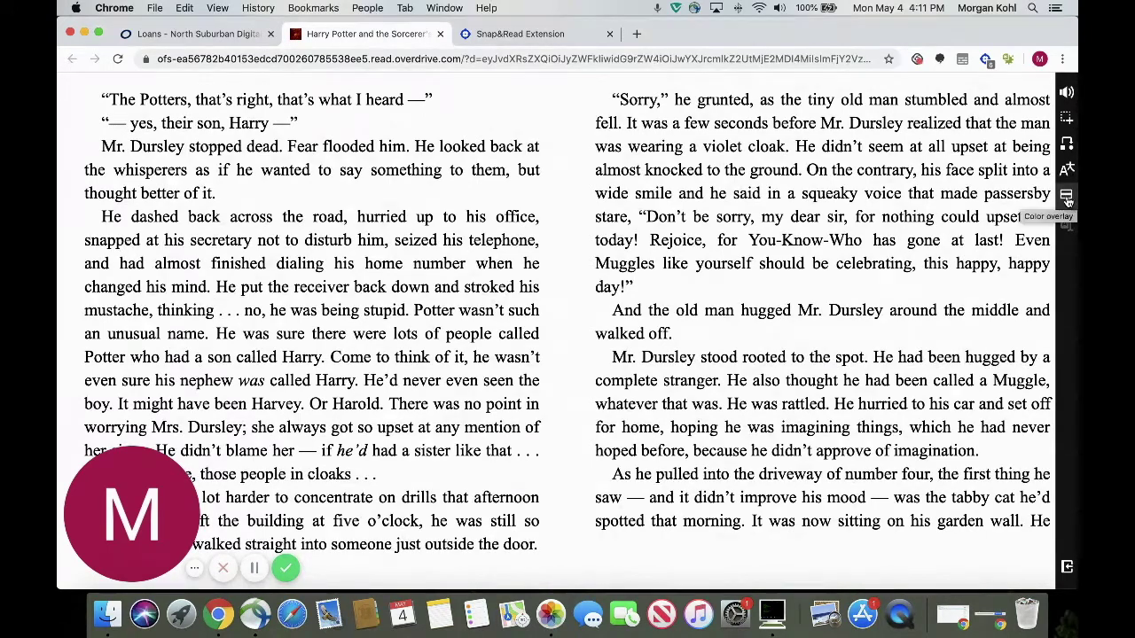
Step: Turn on the colour overlay and read the '"Sorry," he grunted' paragraph aloud, then stop playback
left_click(1066, 196)
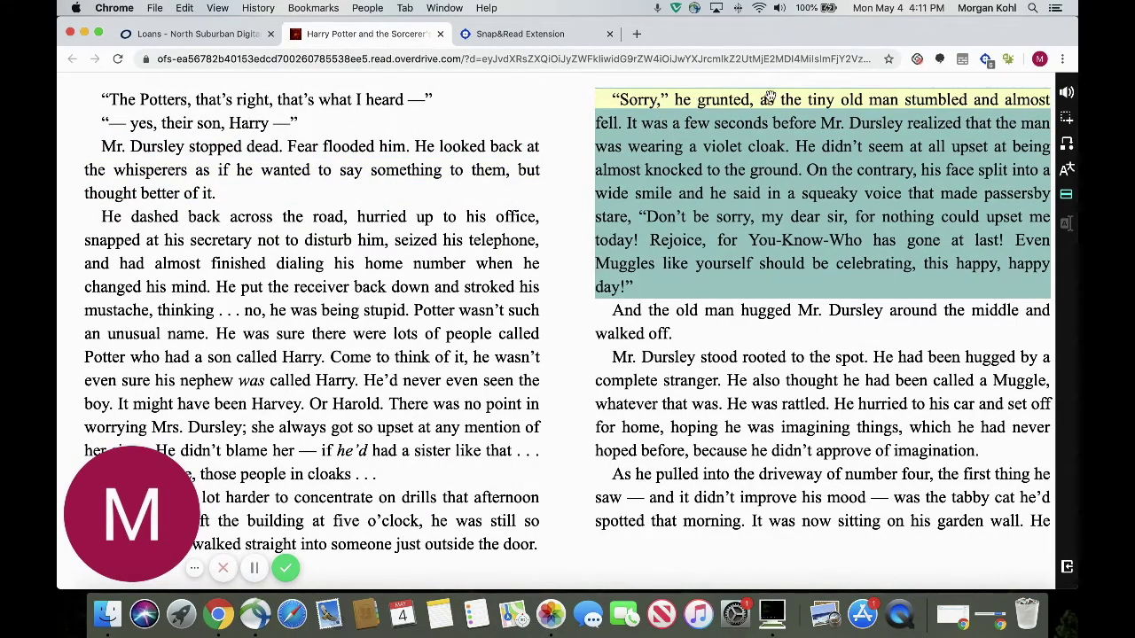
left_click(1068, 94)
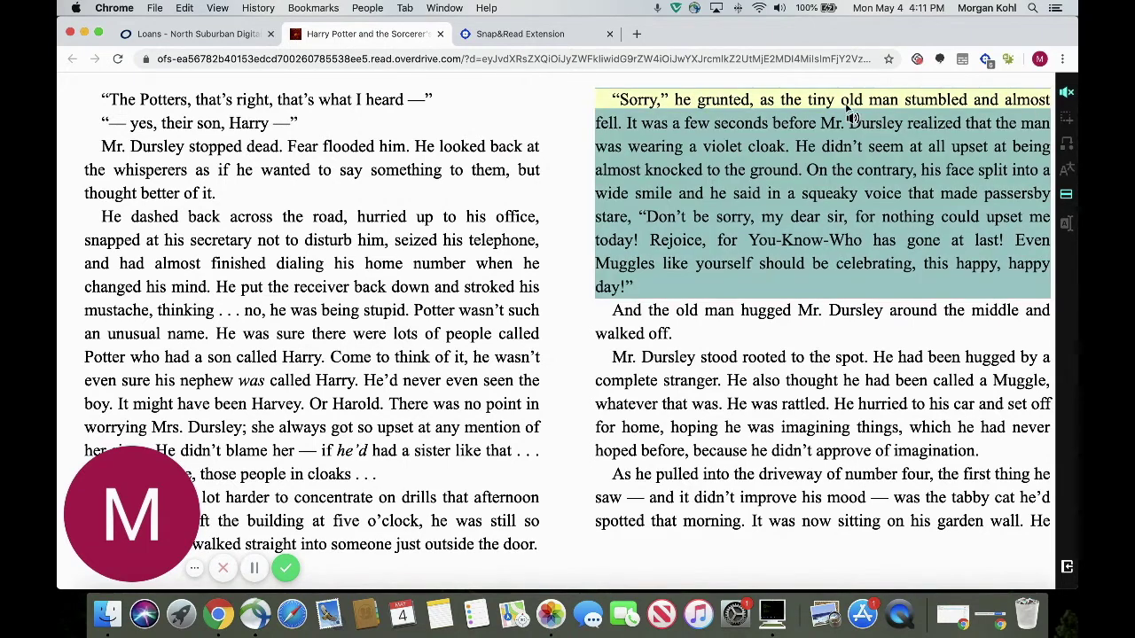
left_click(661, 110)
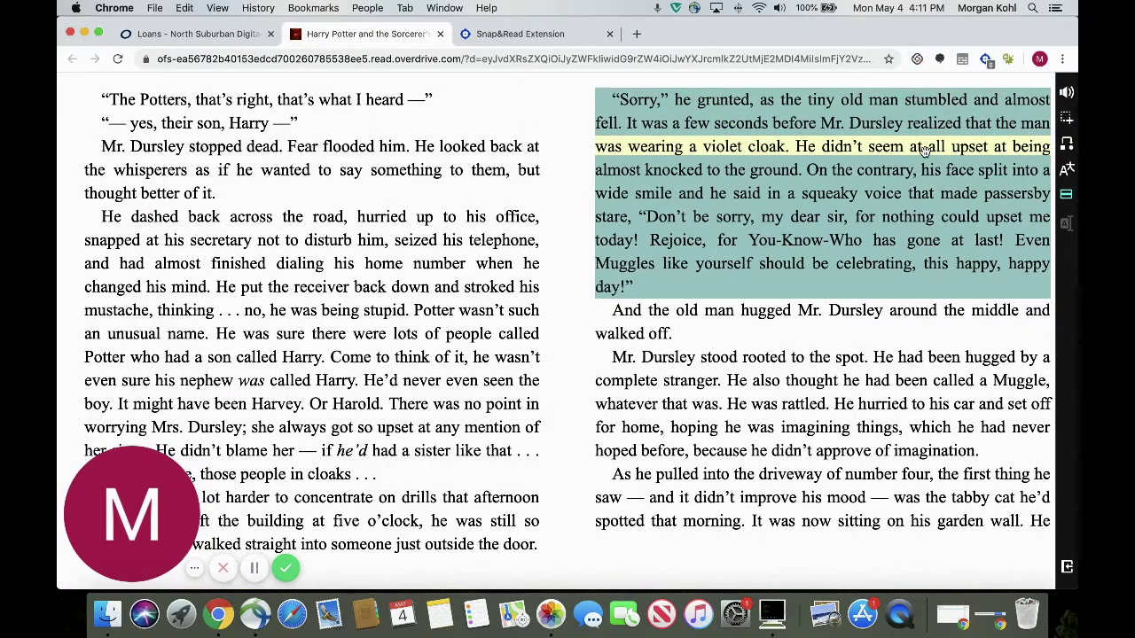
left_click(1068, 195)
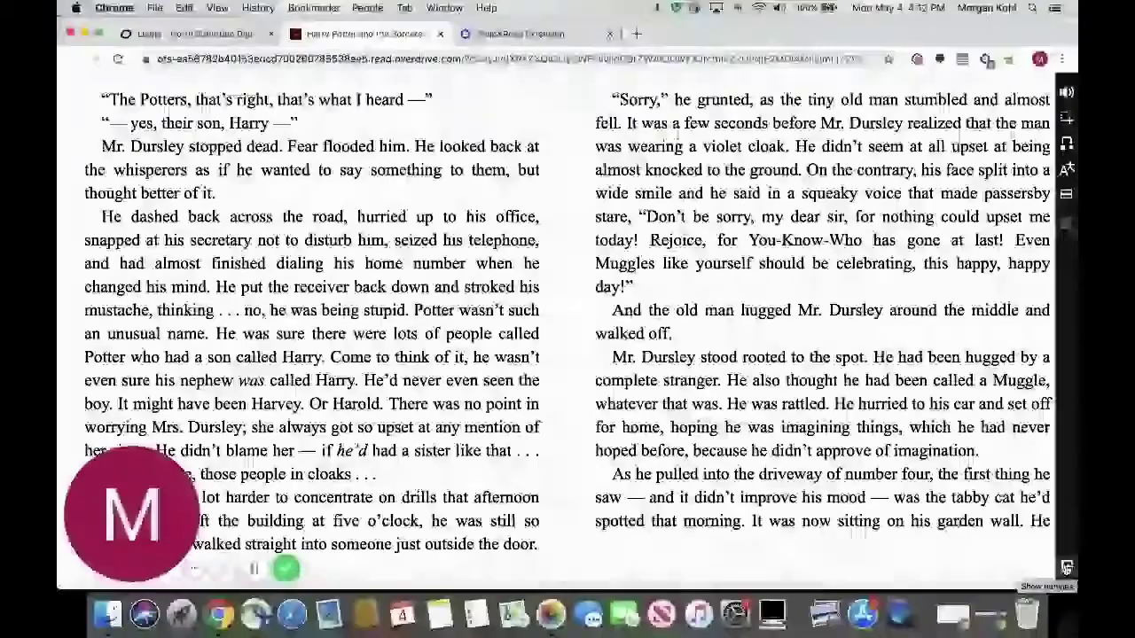
Step: Create a new blank outline and type the Harry Potter book title as its name
left_click(1067, 568)
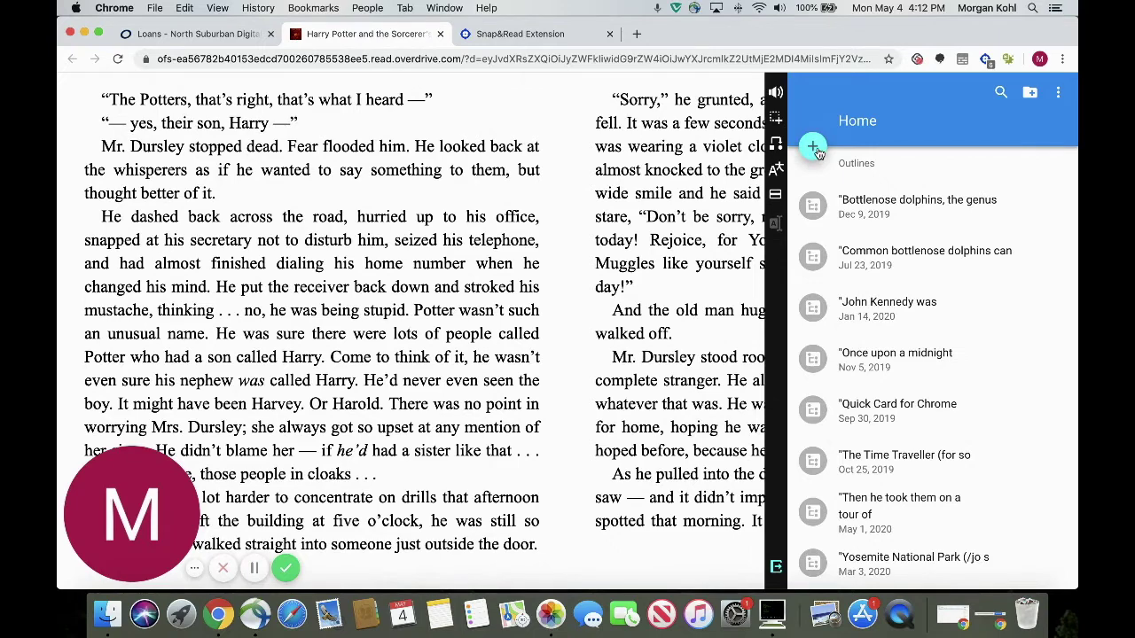
left_click(813, 147)
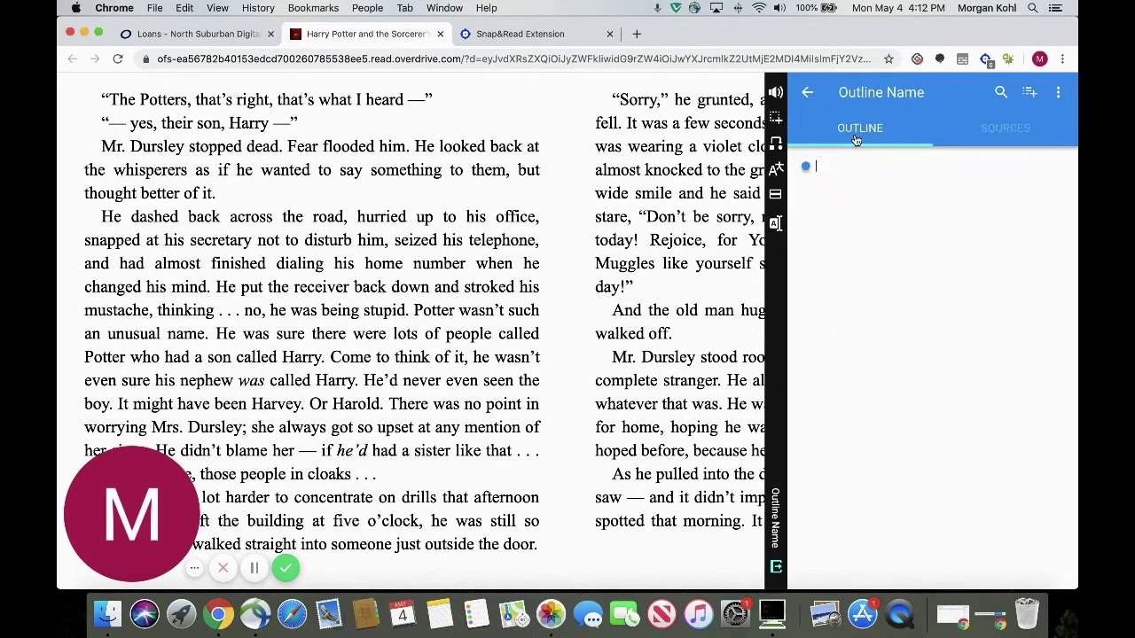
left_click(910, 103)
type("Harry")
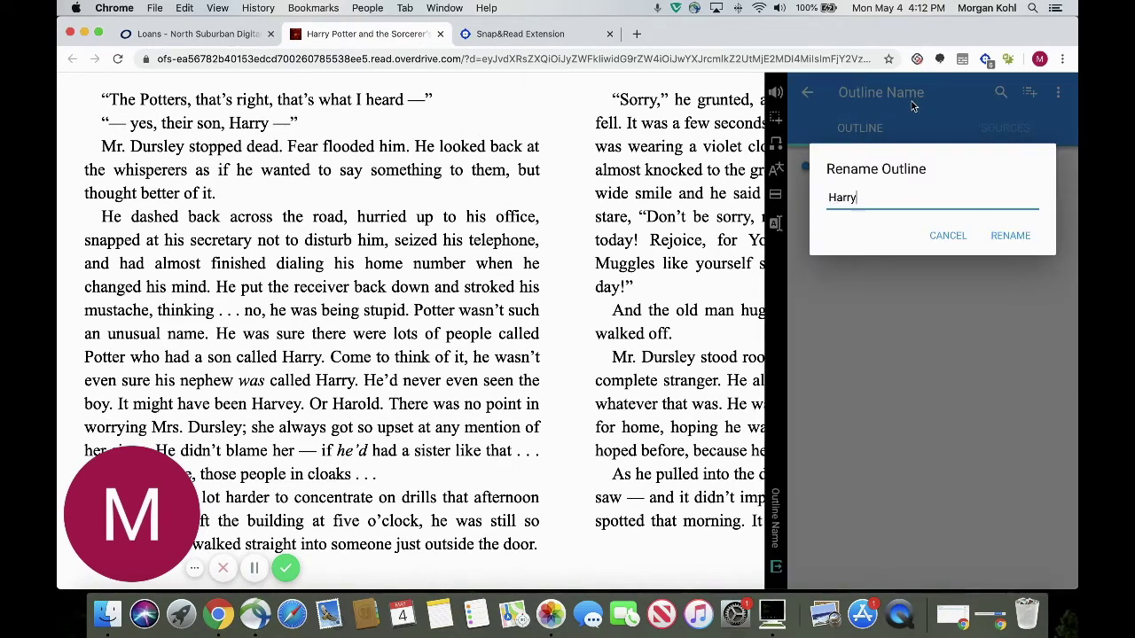
type(" Potter and the Sorcerer")
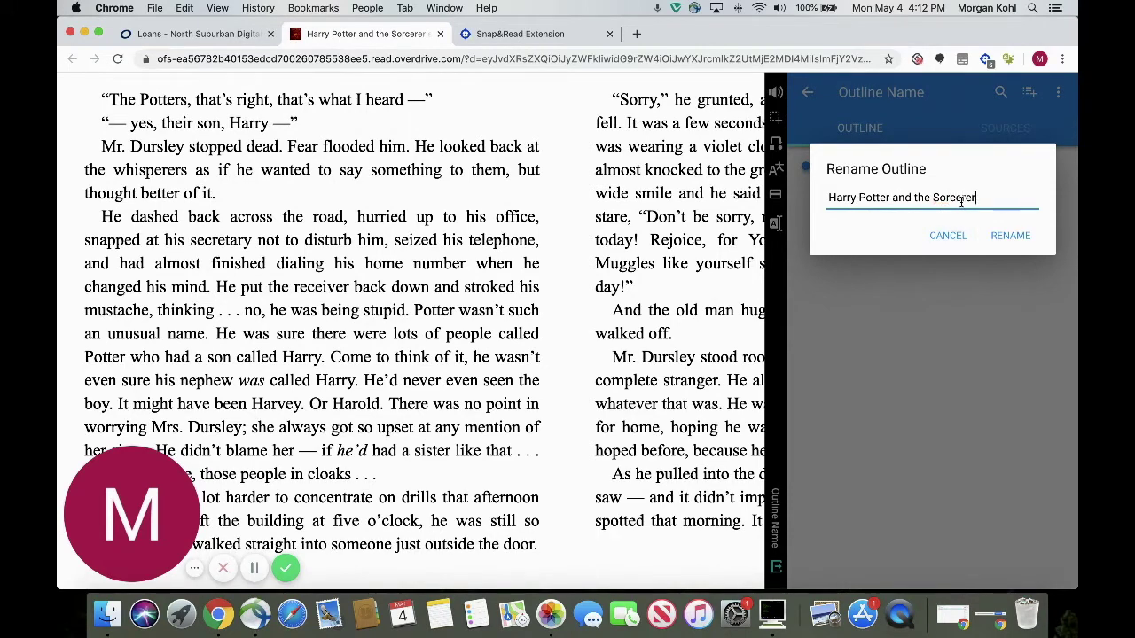
type("'s Stone")
Step: Confirm the outline name and add the point 'Harry Potter is a fictional story about a wizard.'
left_click(1007, 235)
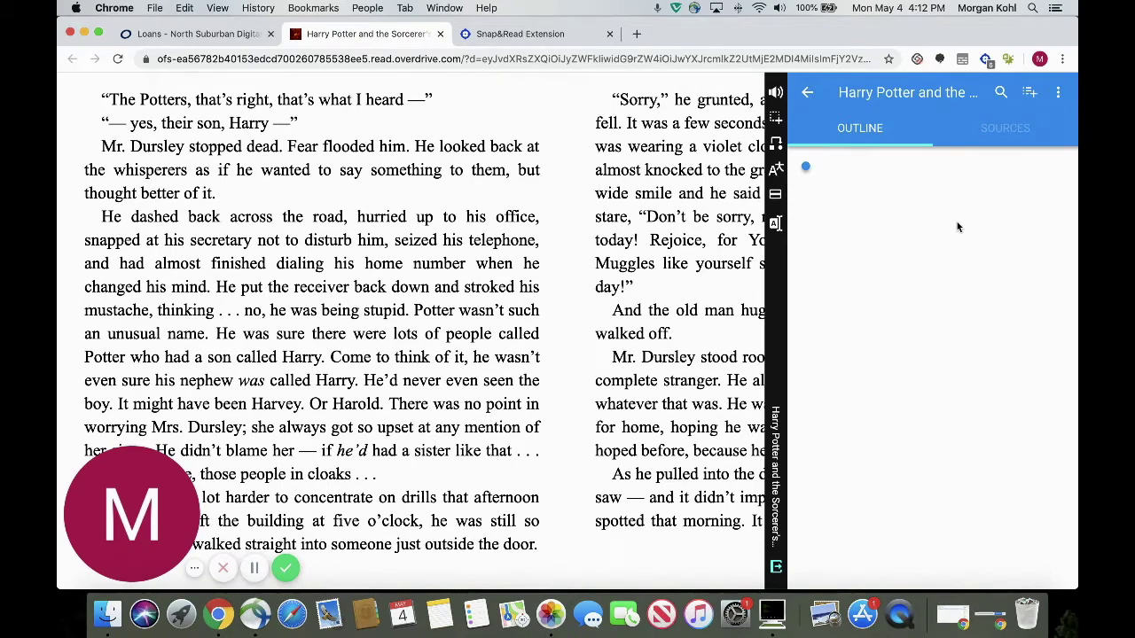
type("Harry Potter is a fictional stor")
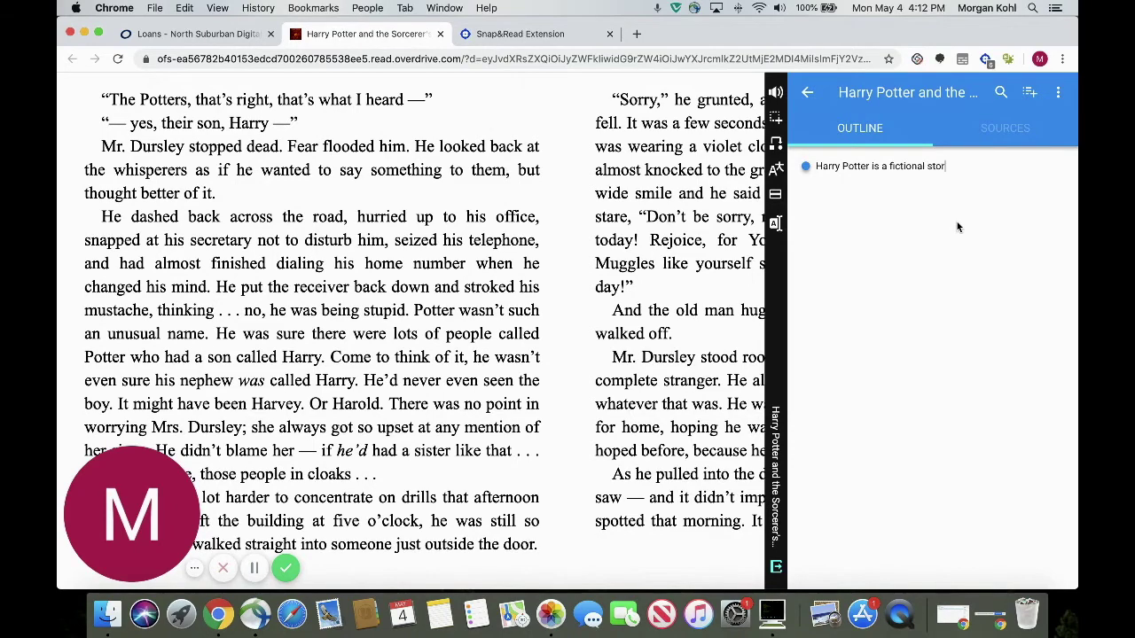
type("y about a wizard.")
key("Return")
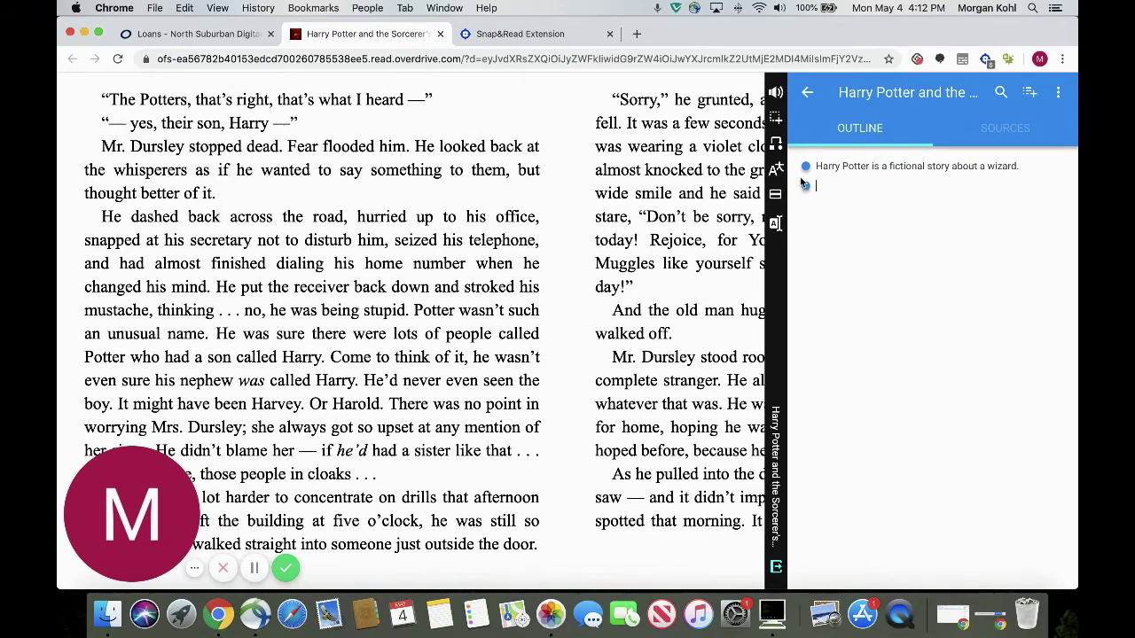
left_click(1059, 93)
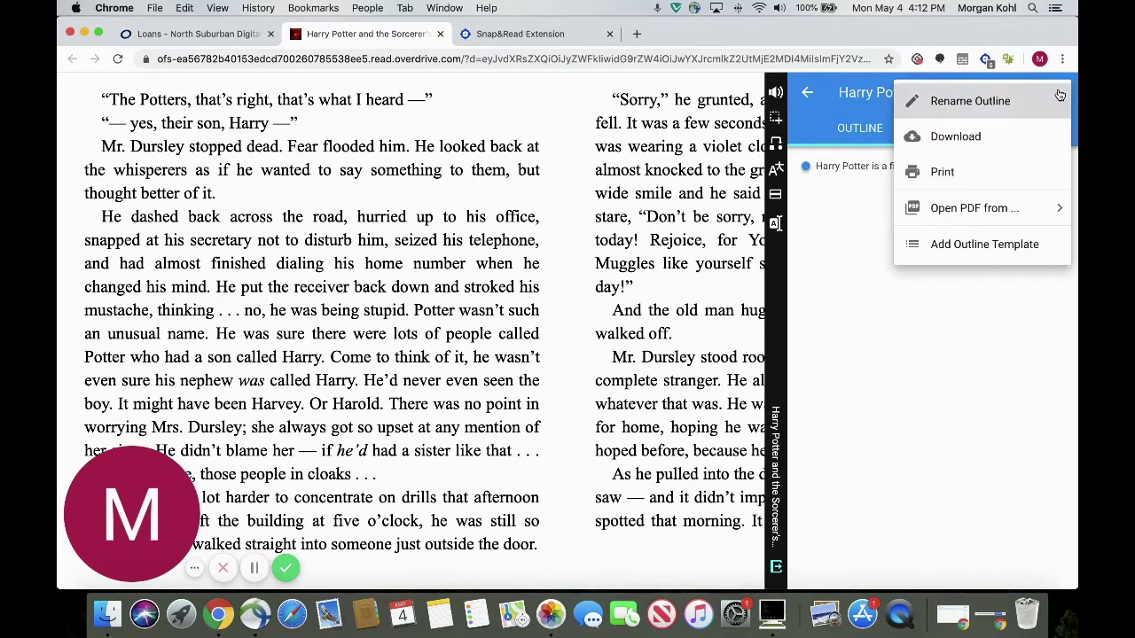
Step: Add the Fiction - Book Report Notes template to the outline
left_click(1051, 243)
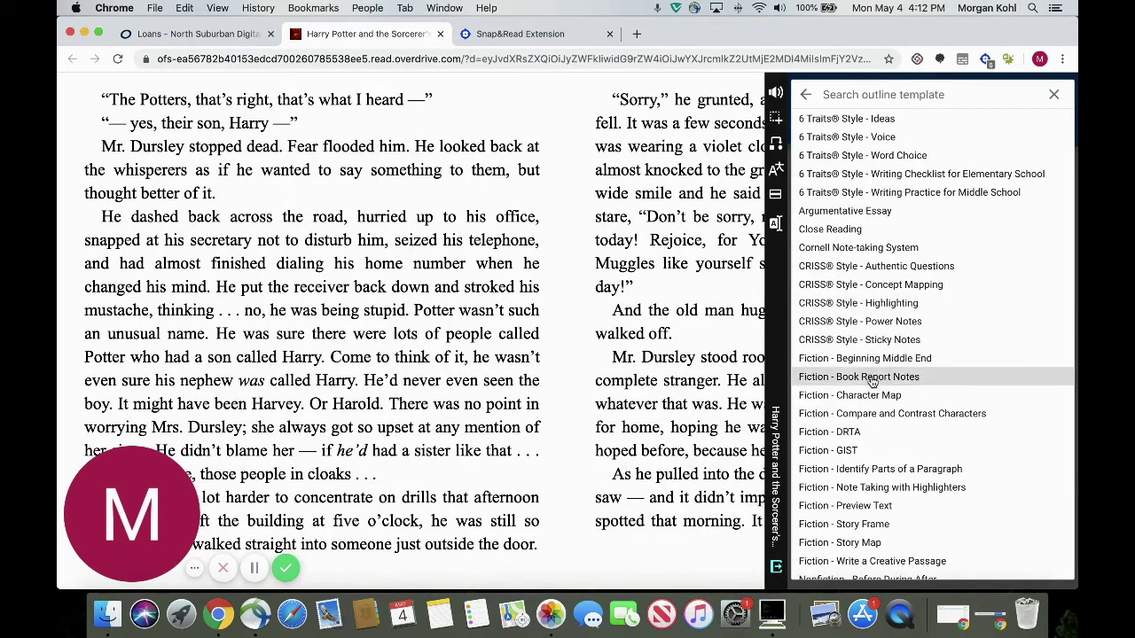
left_click(827, 379)
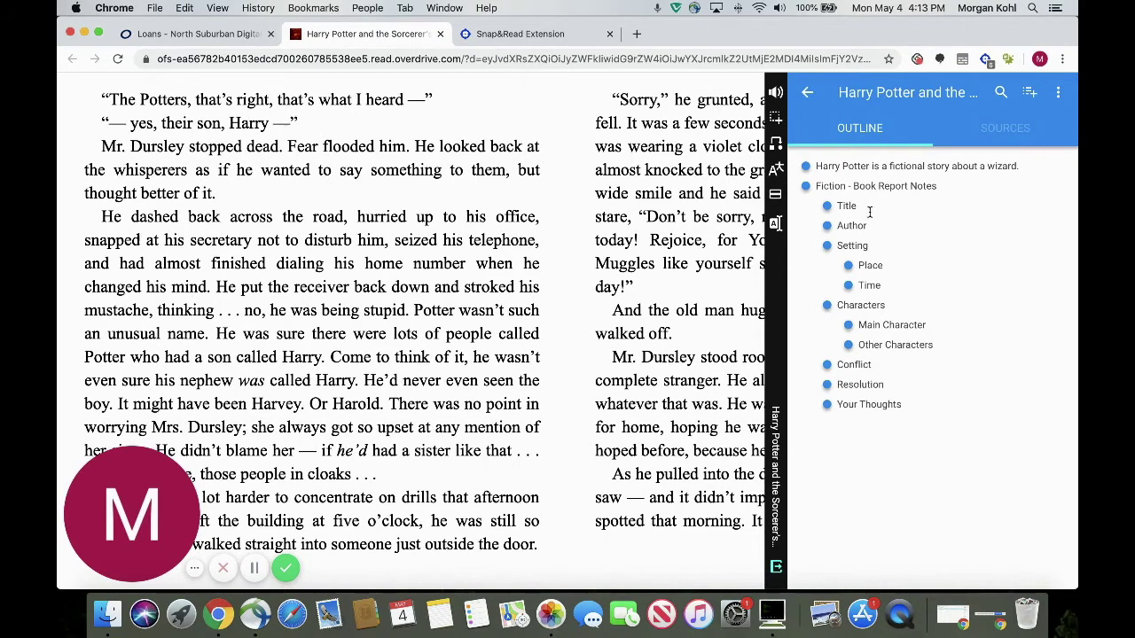
Step: Fill the Title with 'Harry Potter and the Sorcerer's Stone' and the Author with the author's name
type("ry Potter and the Sorcer")
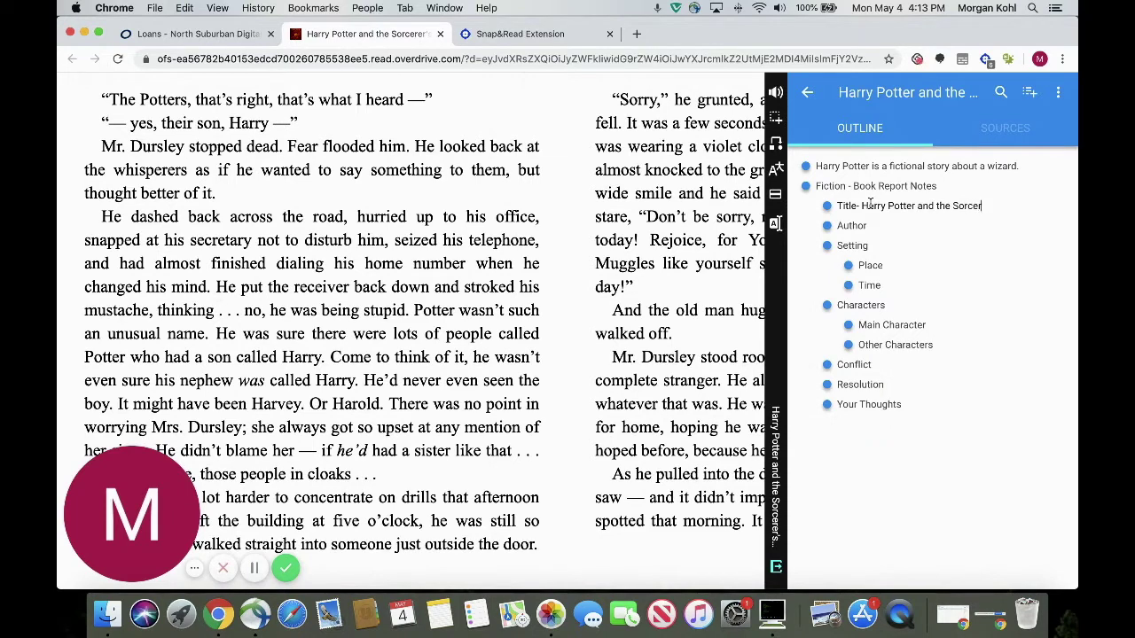
type("er's Stone")
left_click(883, 223)
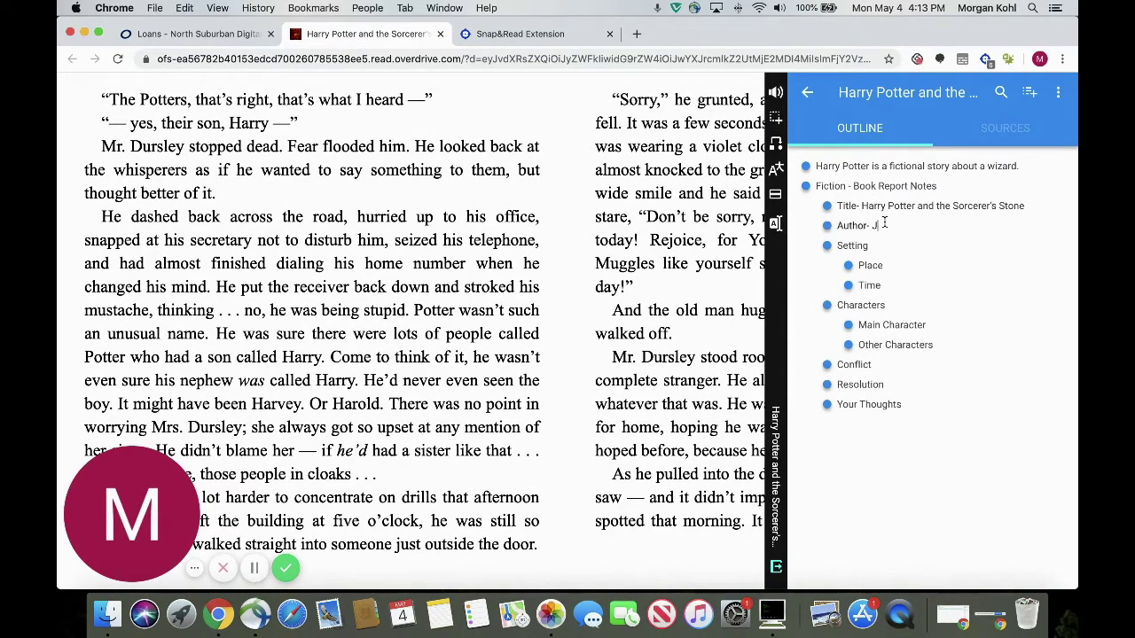
type("- JK Rowling")
left_click(865, 247)
left_click(640, 36)
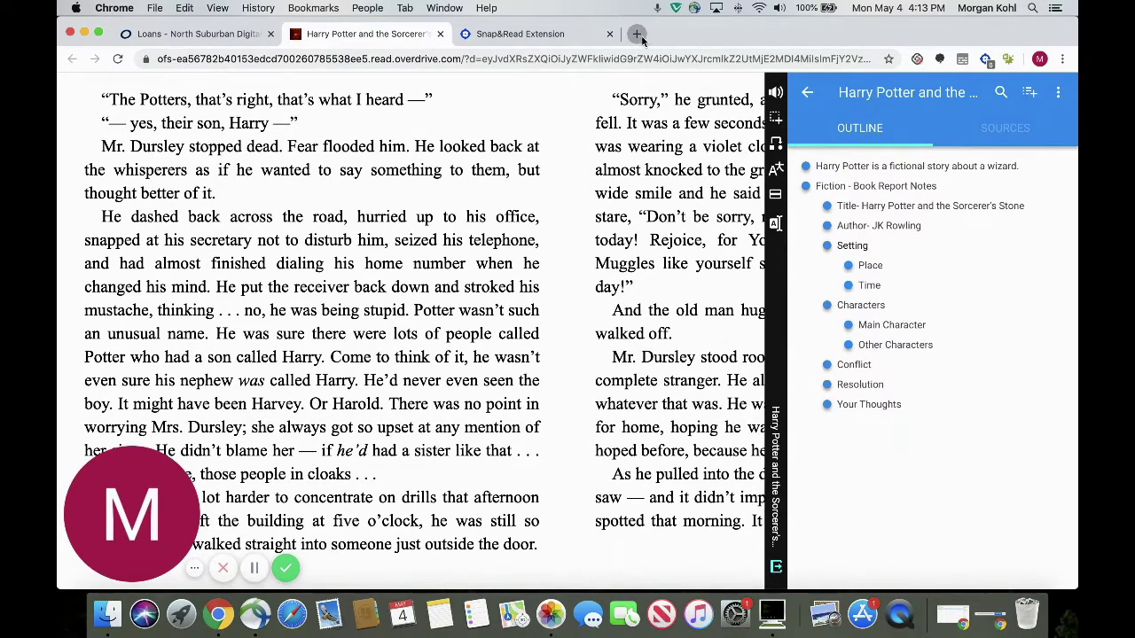
Step: Create a blank Google Docs document through the Google apps grid in the new tab
left_click(1021, 118)
scroll(966, 347, "down", 5)
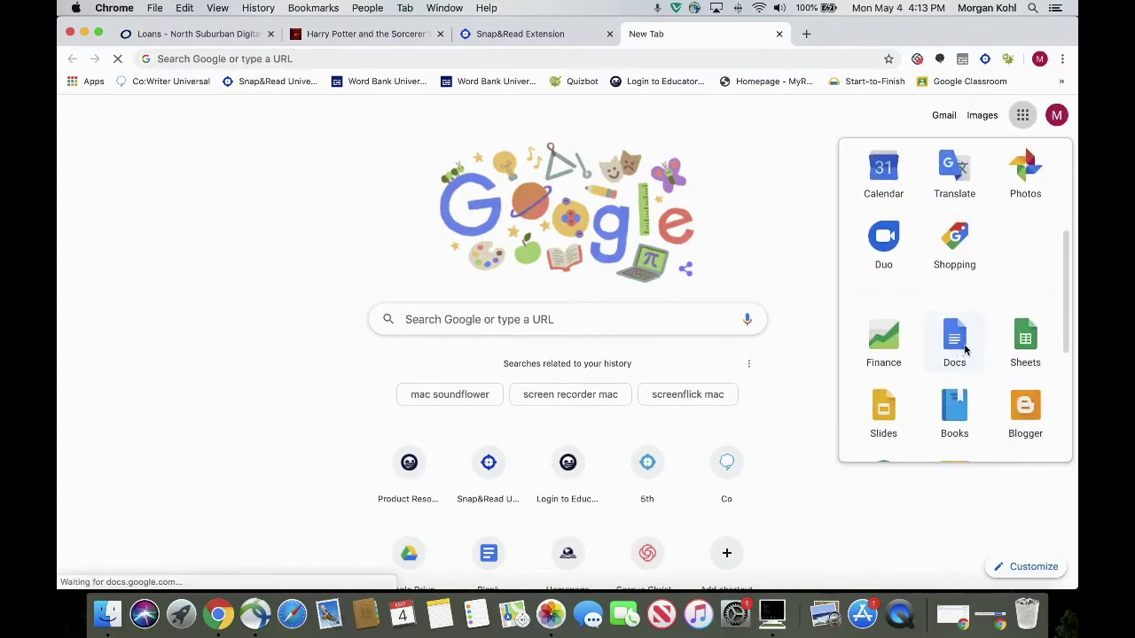
left_click(964, 352)
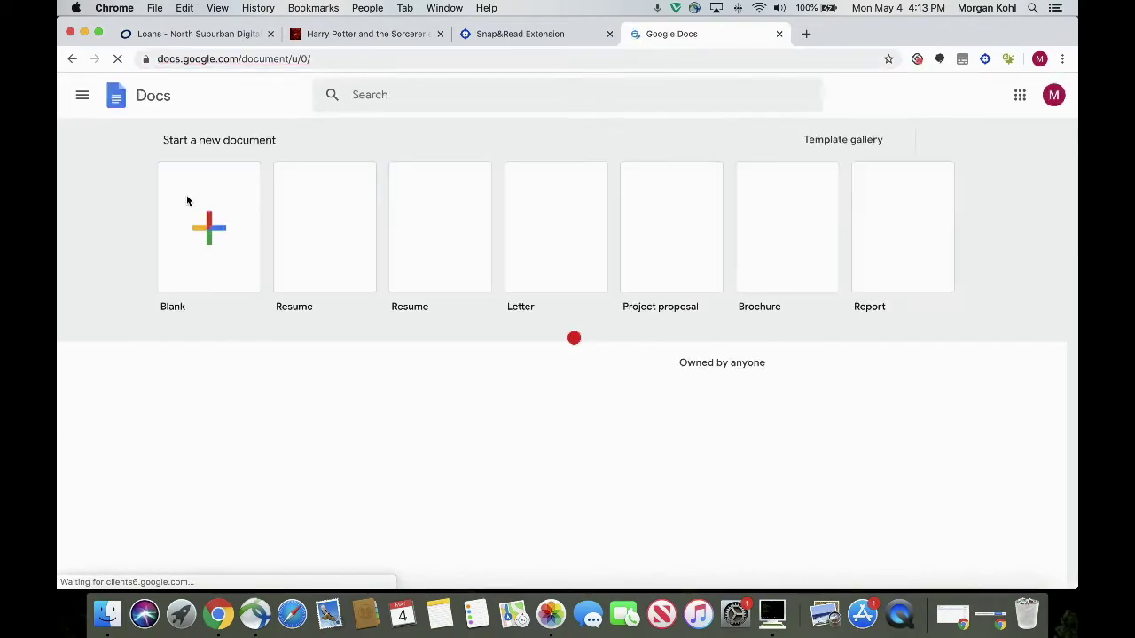
left_click(188, 200)
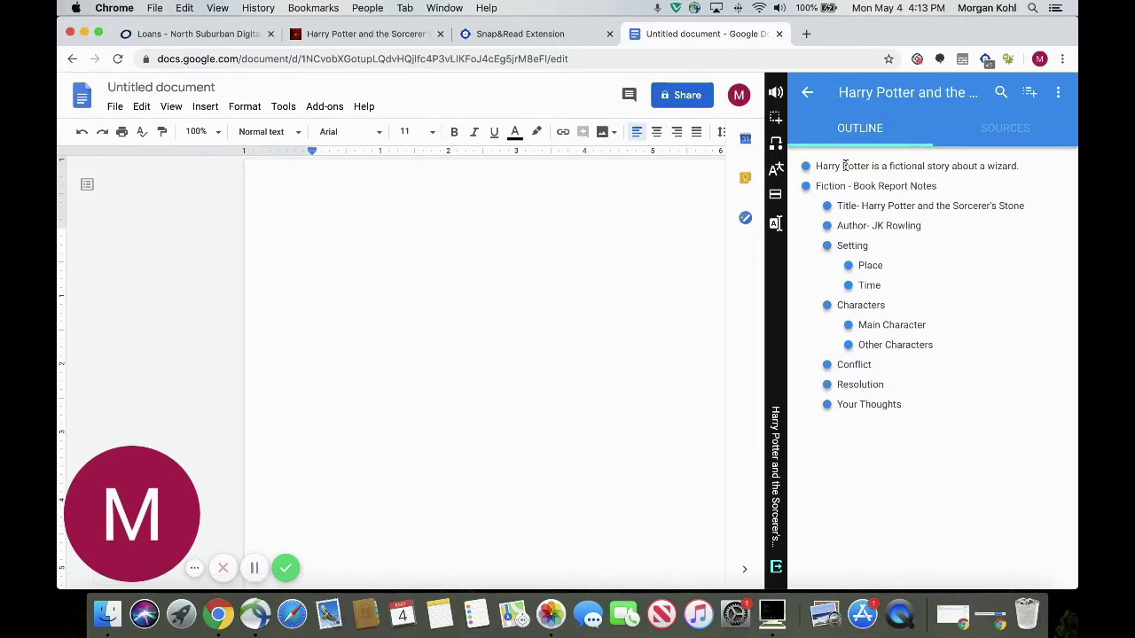
Step: Drag the opening sentence and Fiction - Book Report Notes heading into the doc as separate paragraphs
left_click_drag(883, 166, 481, 220)
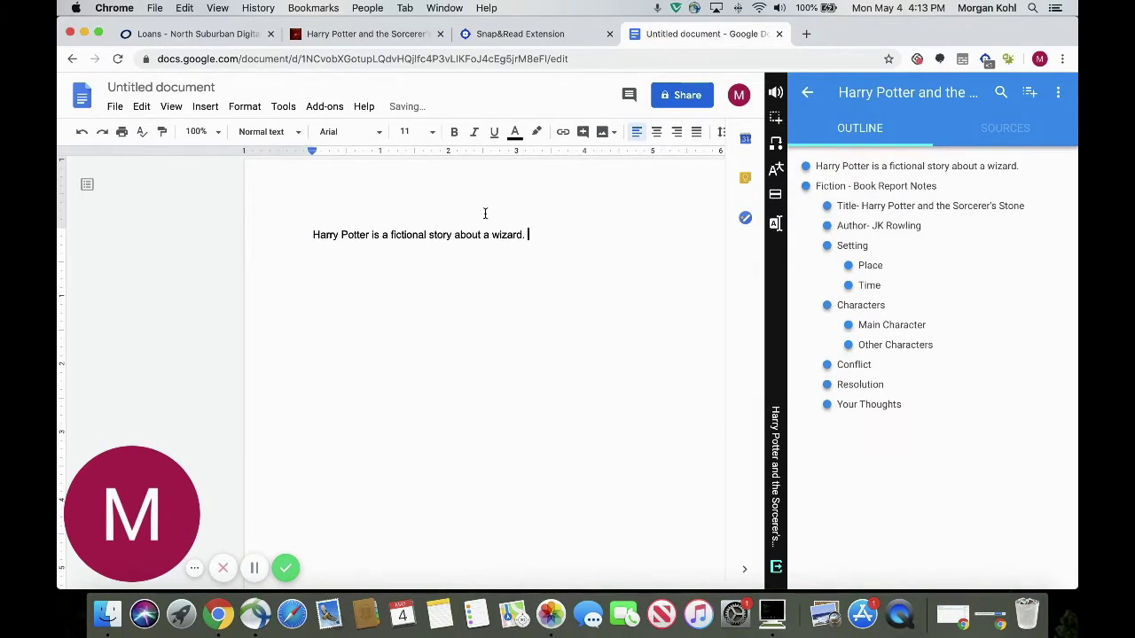
left_click_drag(847, 186, 606, 326)
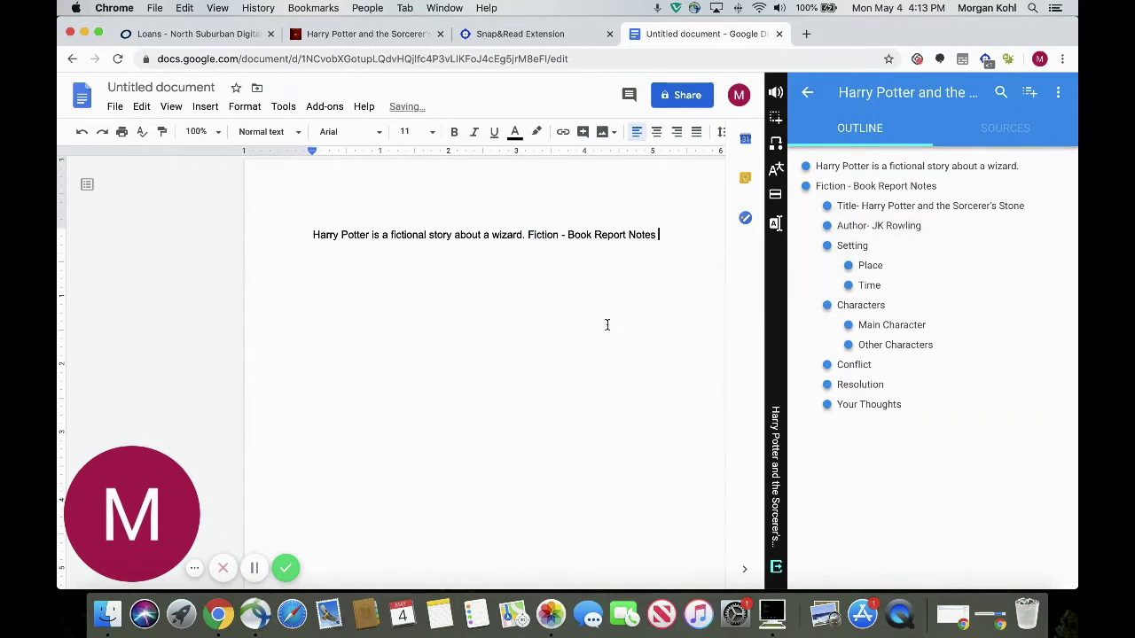
left_click(524, 234)
key("Return")
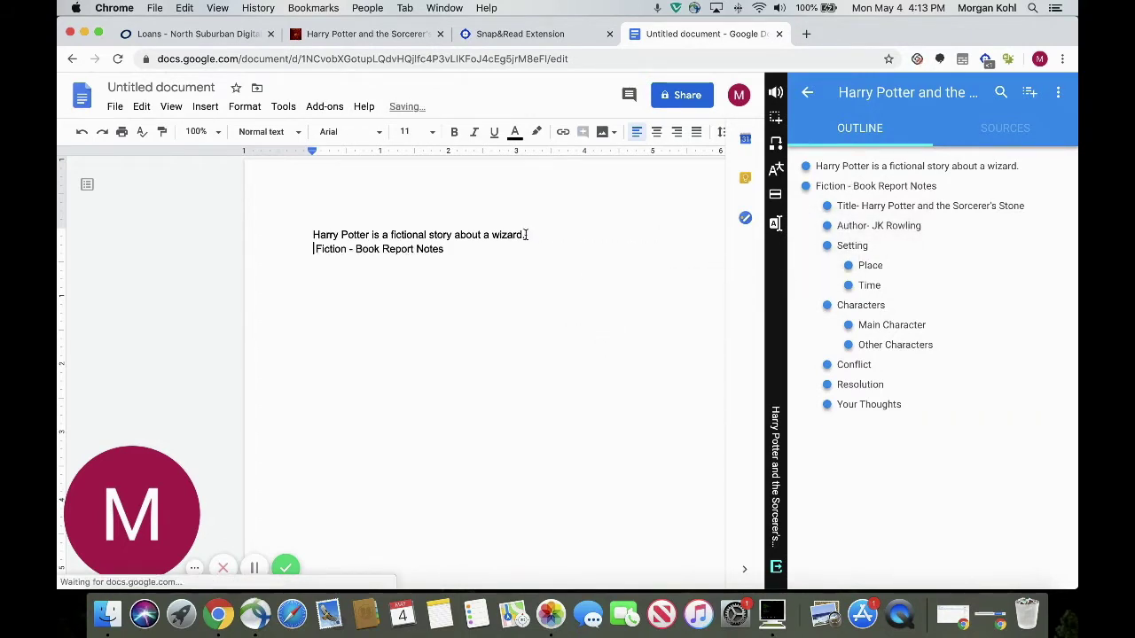
key("Return")
Step: Add a new bullet under the outline's Conflict heading and return to the book tab
left_click(881, 248)
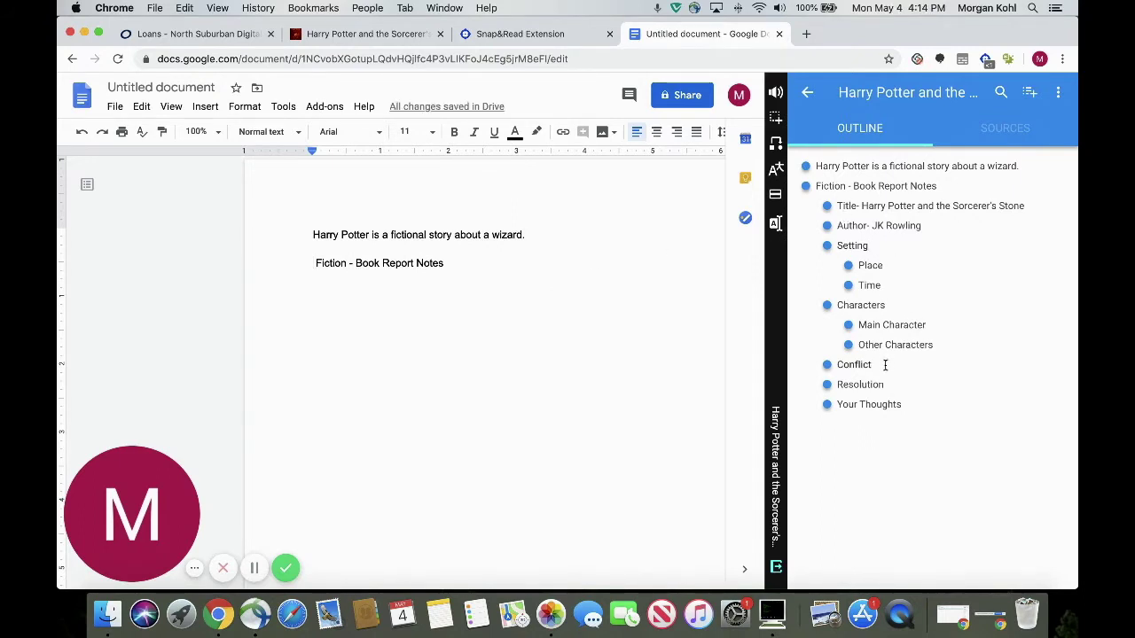
key("Return")
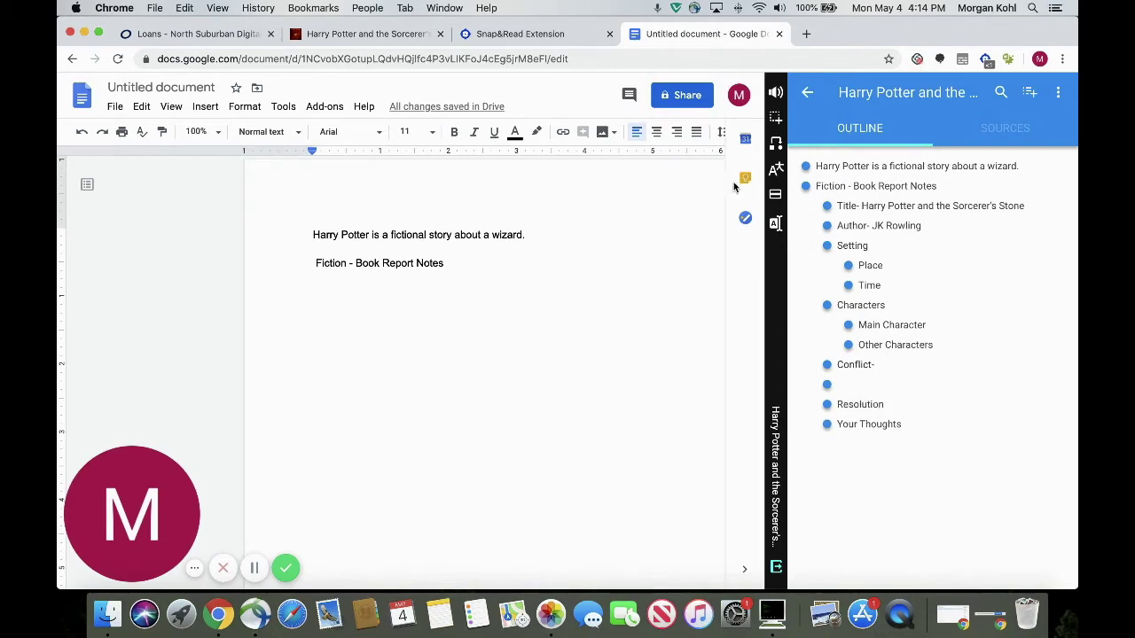
left_click(355, 35)
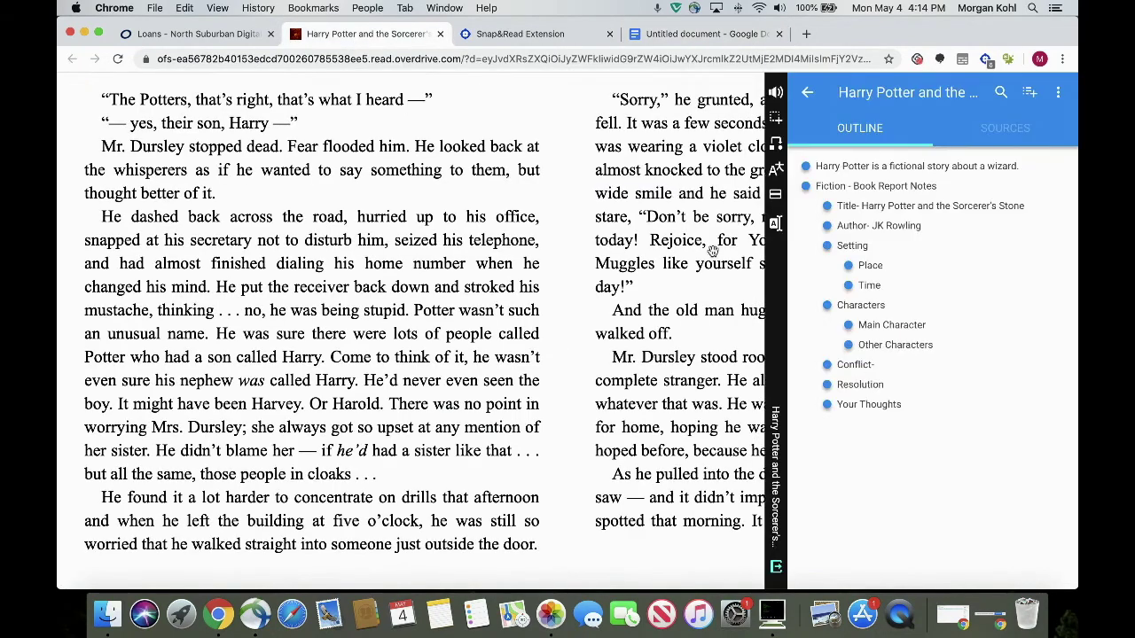
Step: Capture the 'He dashed back across the road' paragraph into the Snap&Read outline with its source
left_click(776, 225)
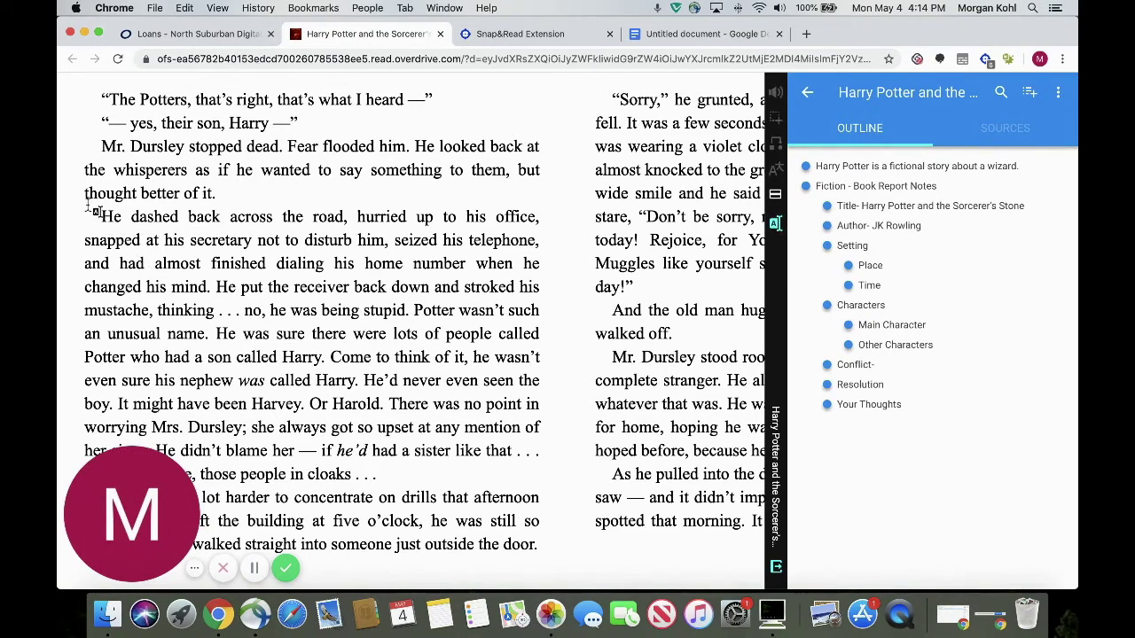
left_click_drag(97, 214, 362, 381)
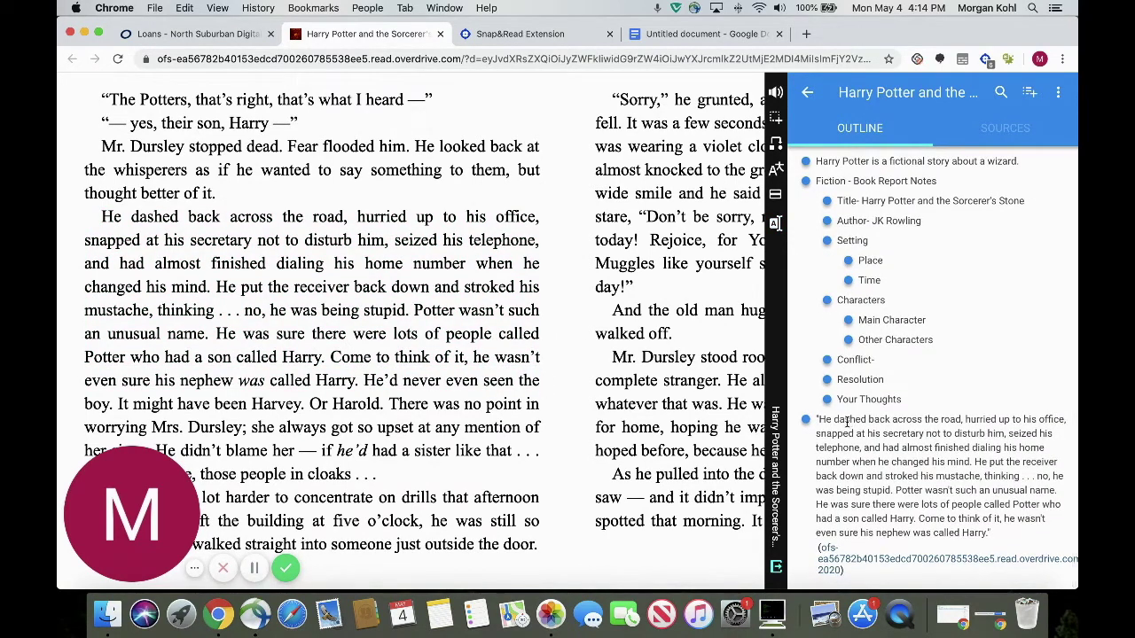
left_click(684, 37)
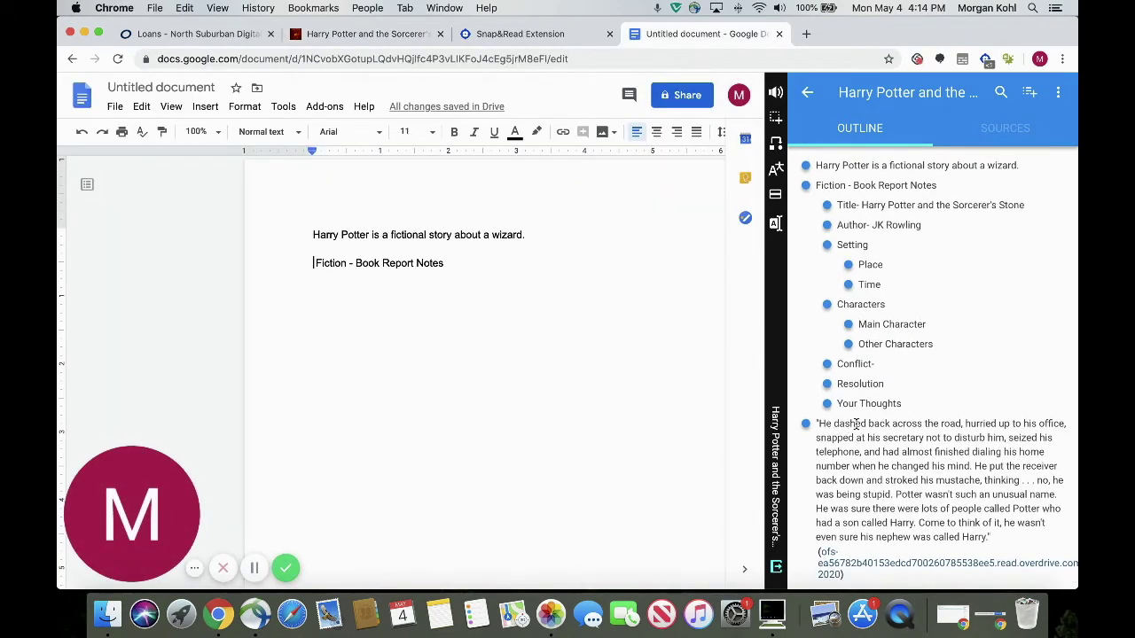
Step: Drop the captured 'He dashed back' quote into the doc as a separate paragraph under 'Fiction - Book Report Notes'
left_click_drag(857, 425, 577, 416)
left_click(445, 258)
key("Return")
key("Return")
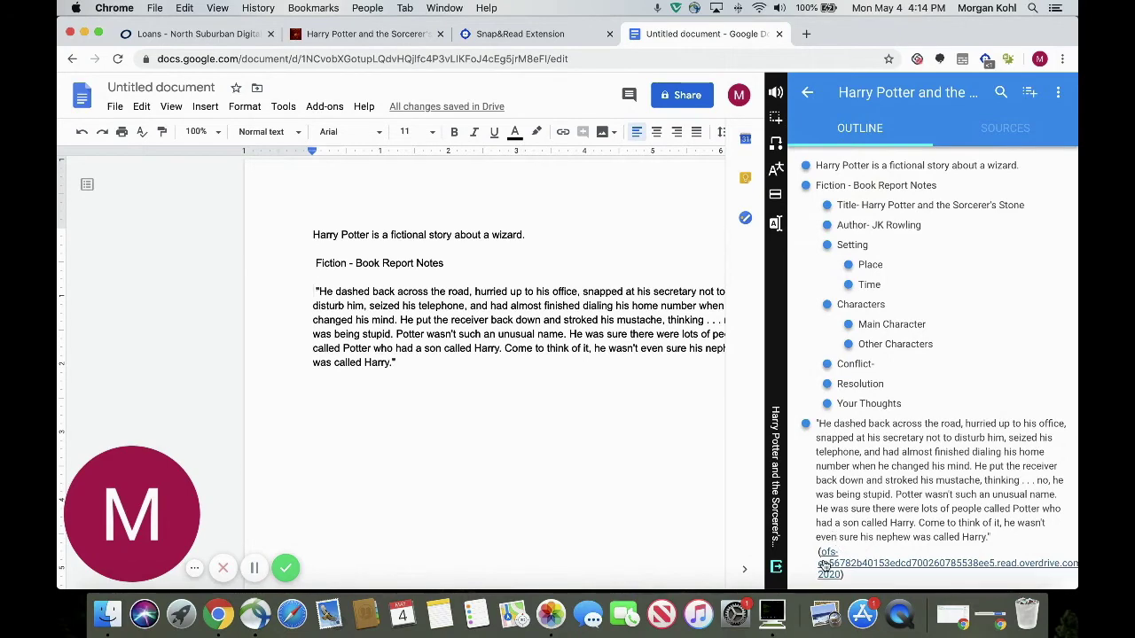
Step: Check the book's APA citation under Sources, then return to the Harry Potter reader and close Snap&Read
left_click(999, 132)
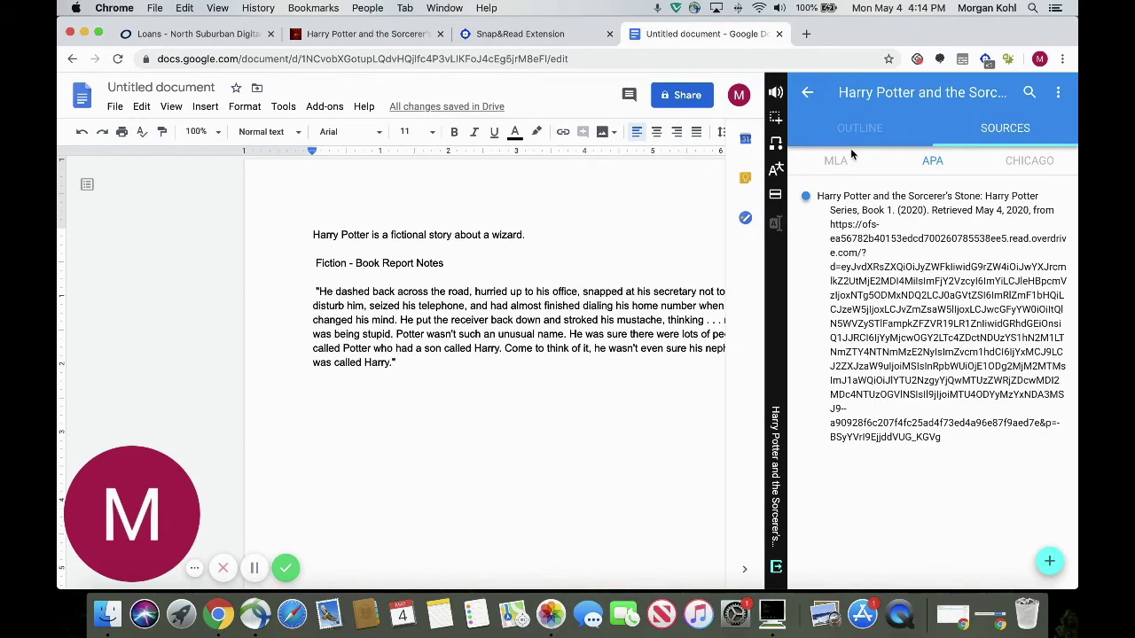
left_click(807, 92)
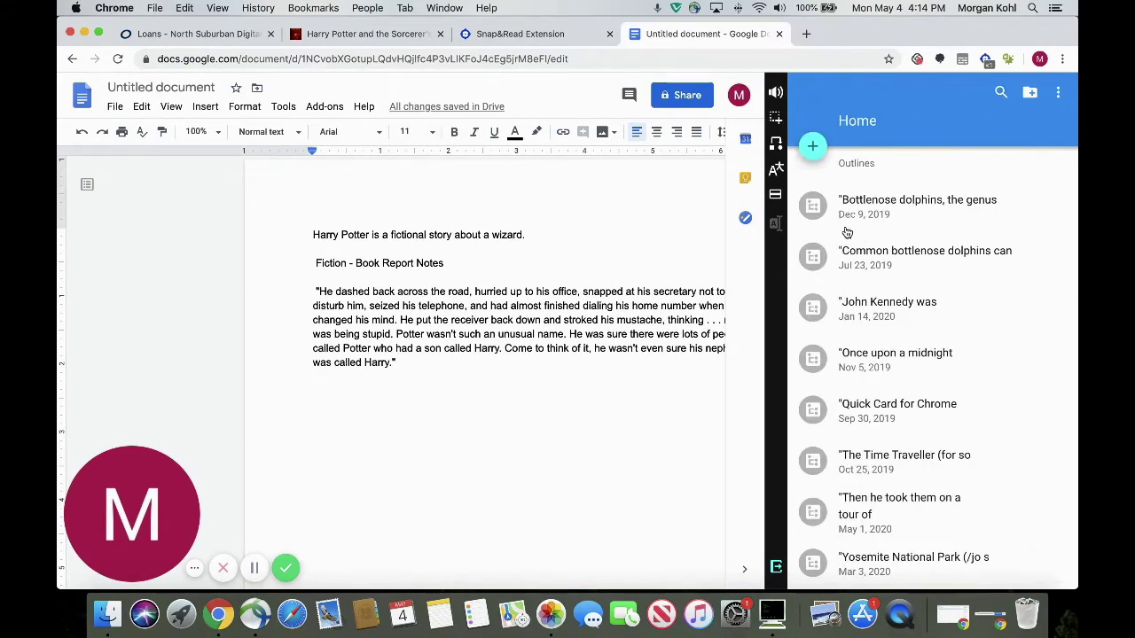
left_click(379, 33)
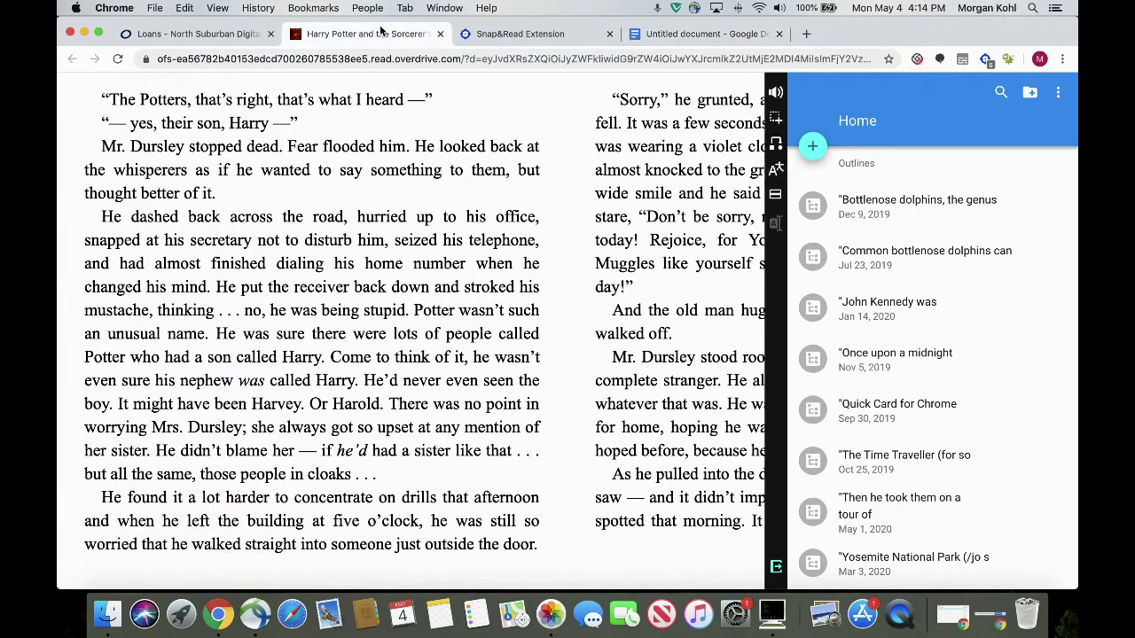
left_click(775, 566)
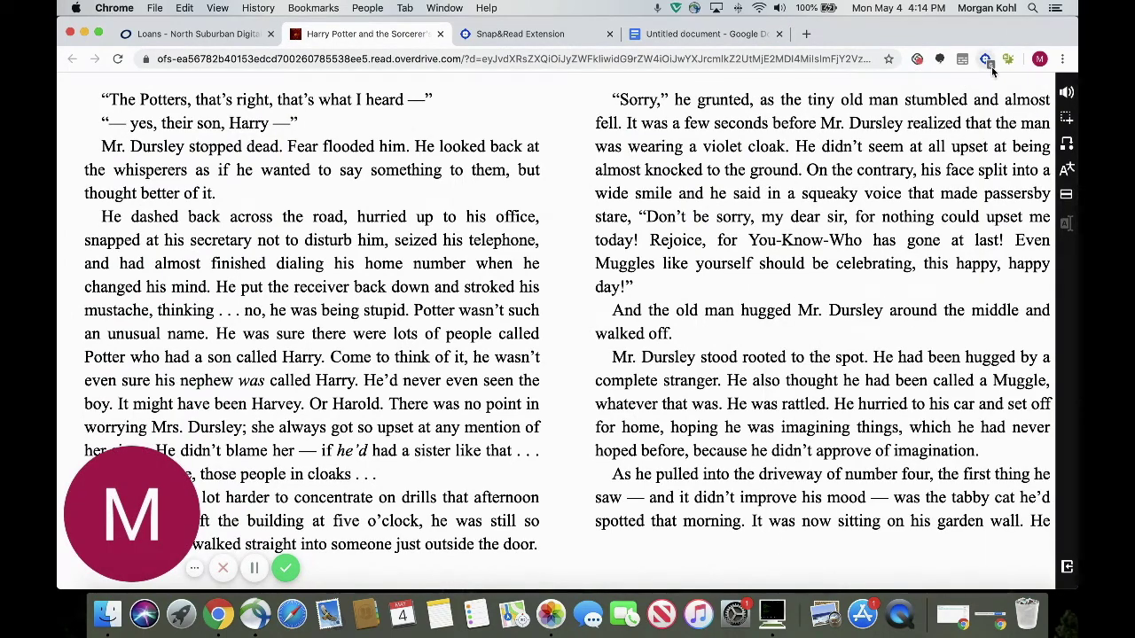